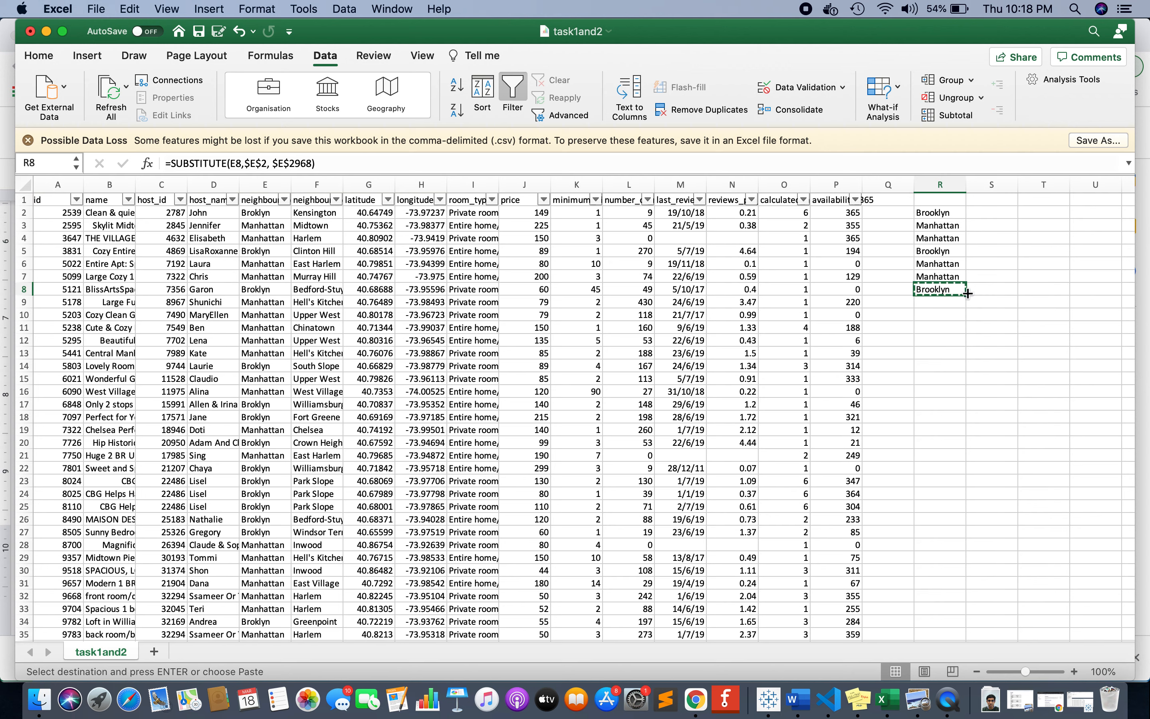
click(955, 252)
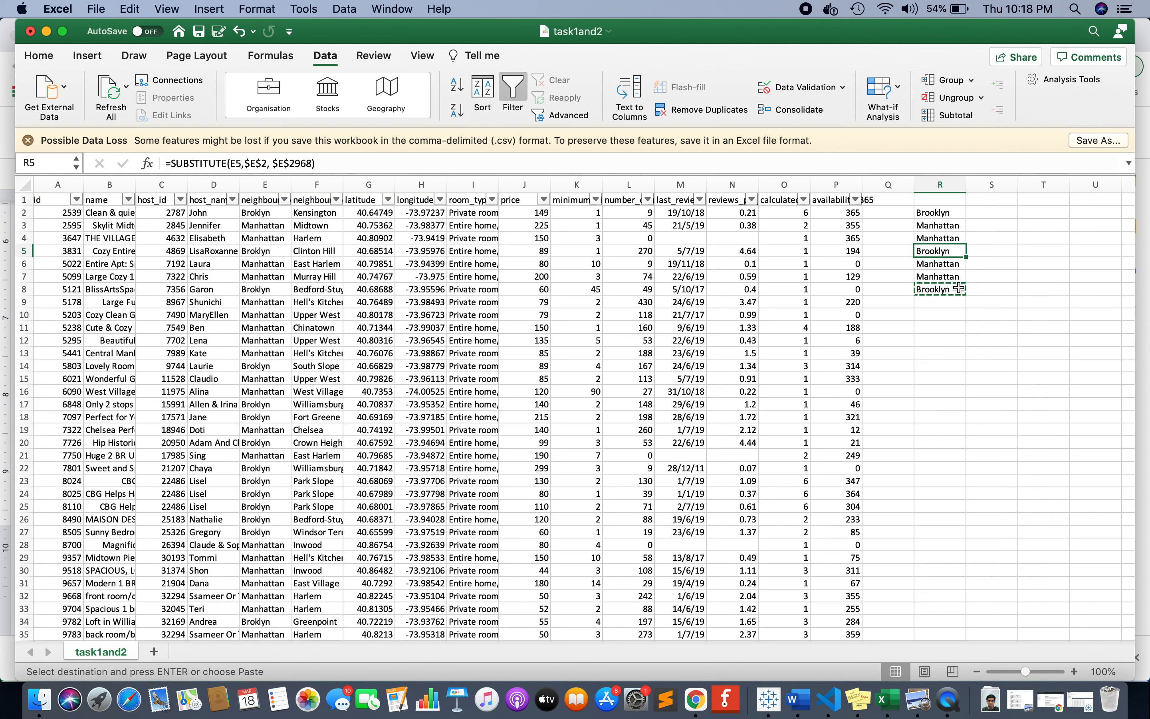
click(964, 299)
click(958, 289)
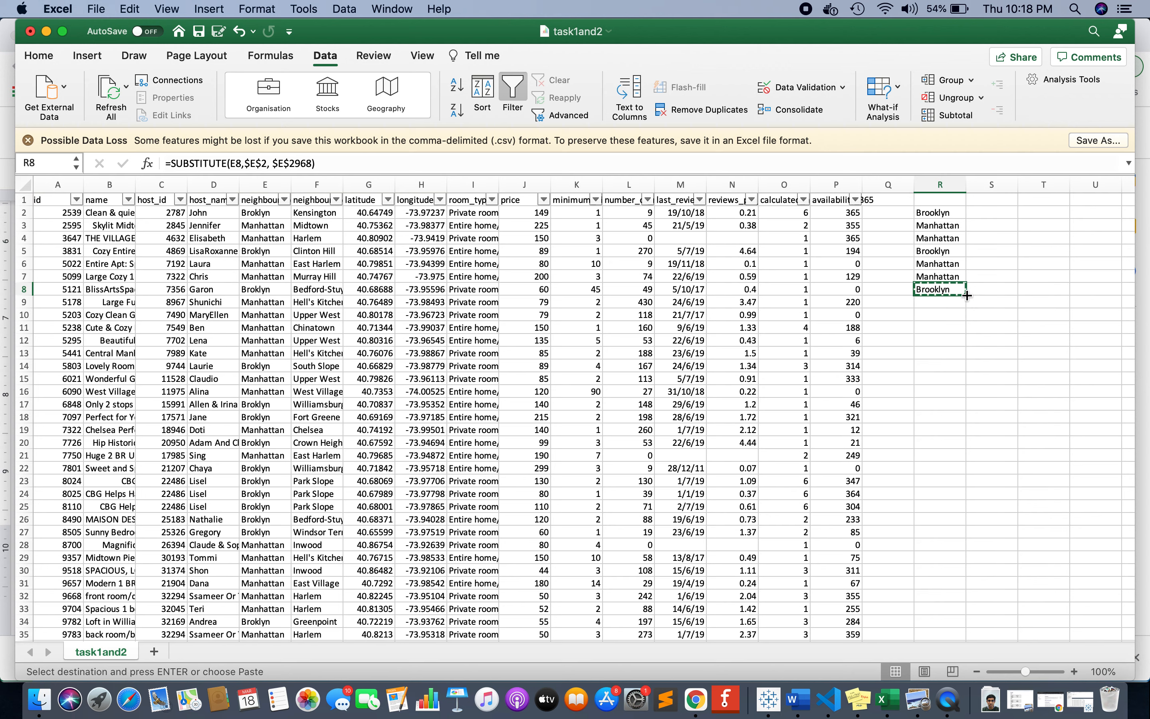
click(894, 182)
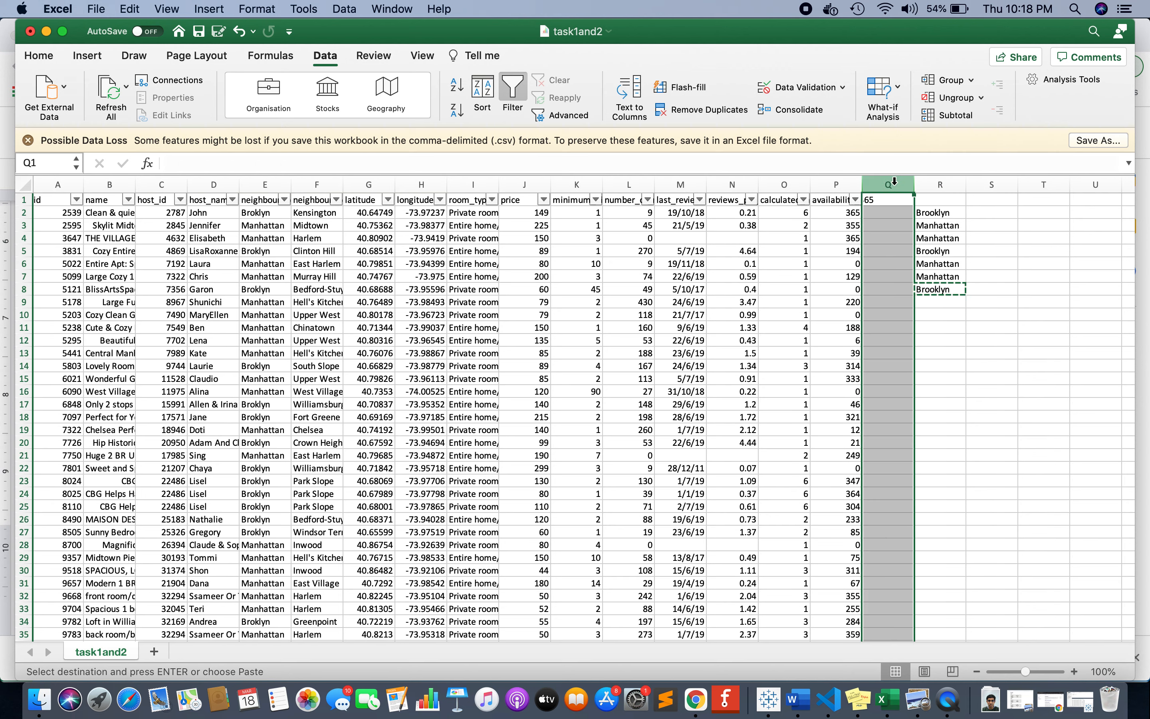
click(951, 292)
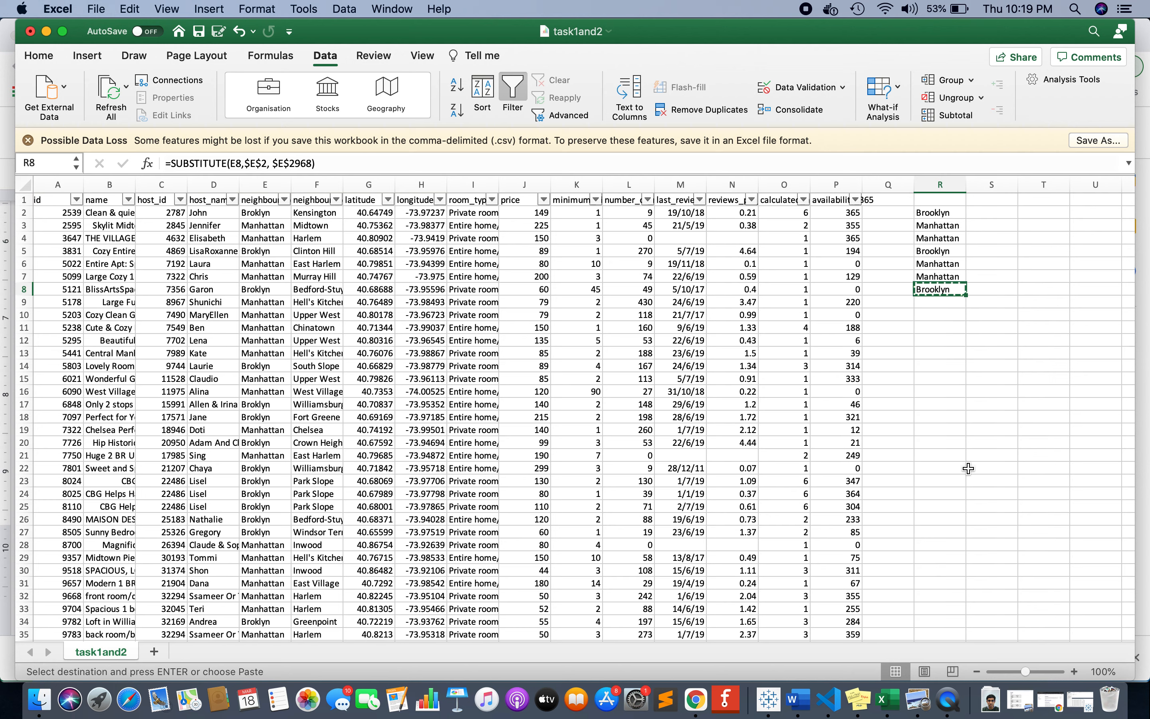
Save the workbook and copy the SUBSTITUTE formula from R8 down column R to row 48896.
key(super+s)
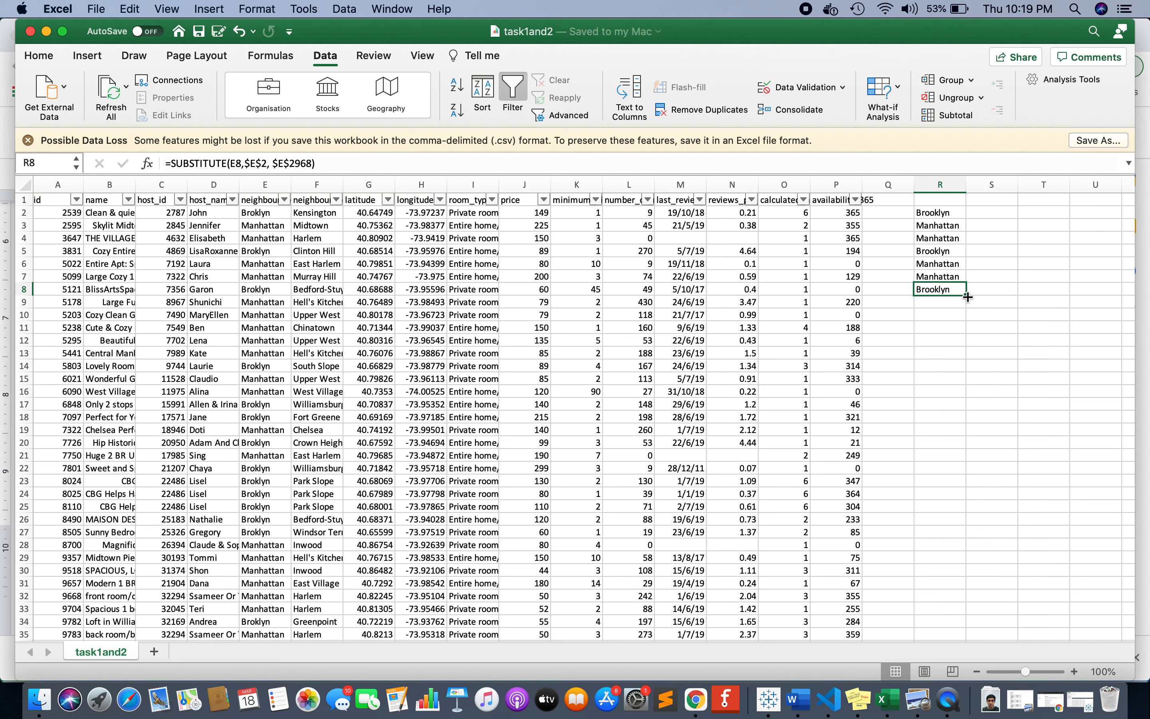
key(super+c)
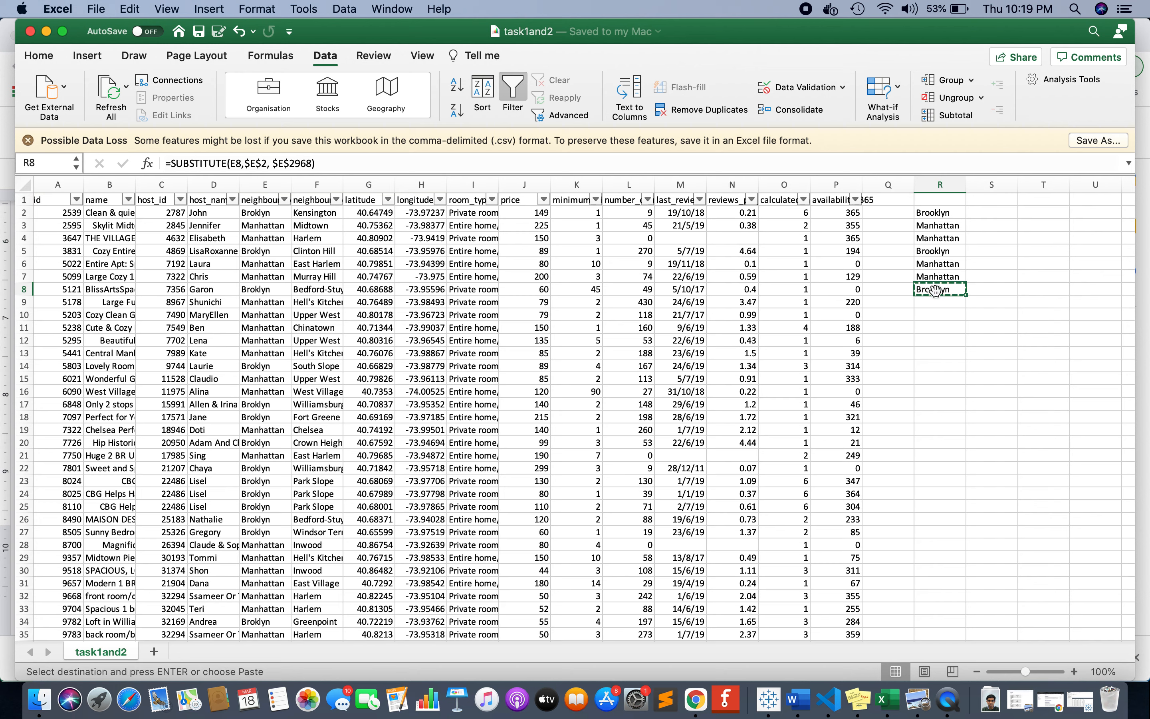
key(Left)
key(Left)
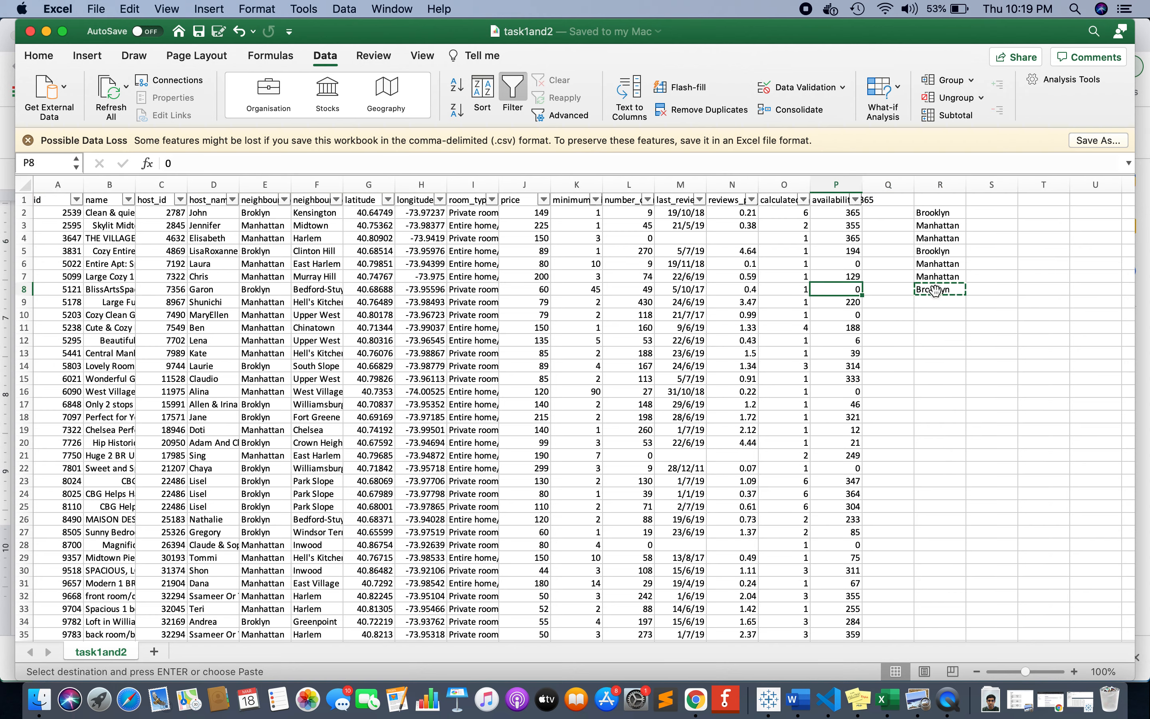
key(super+Down)
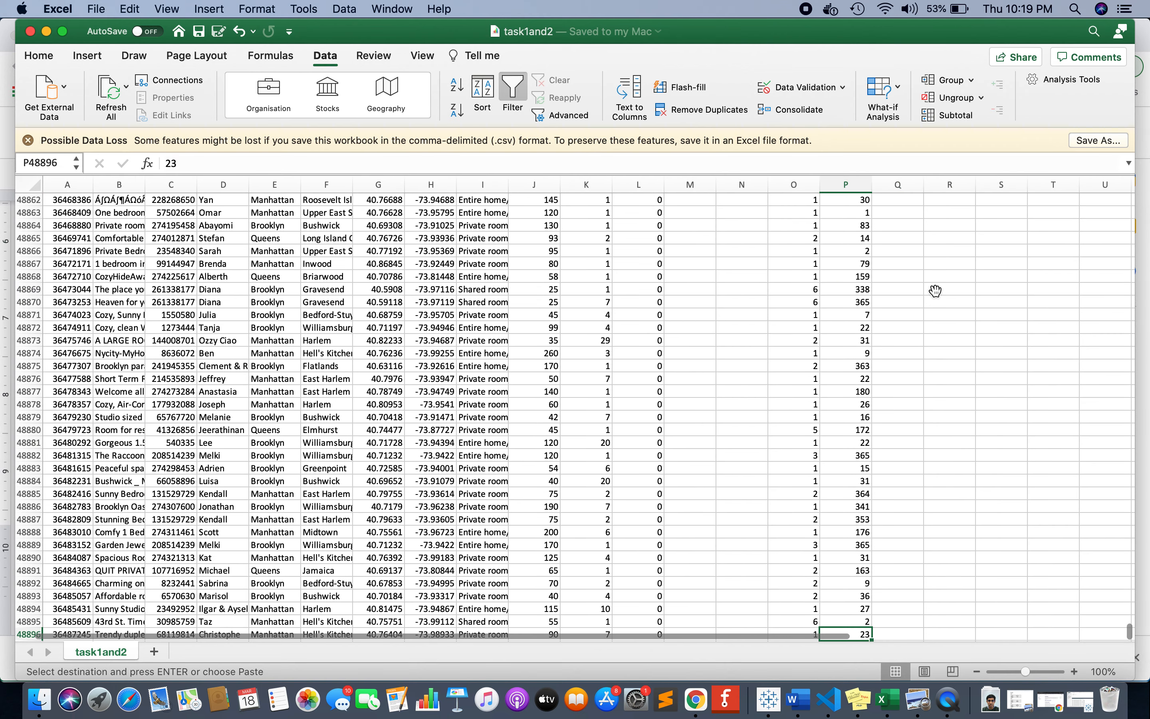
key(Right)
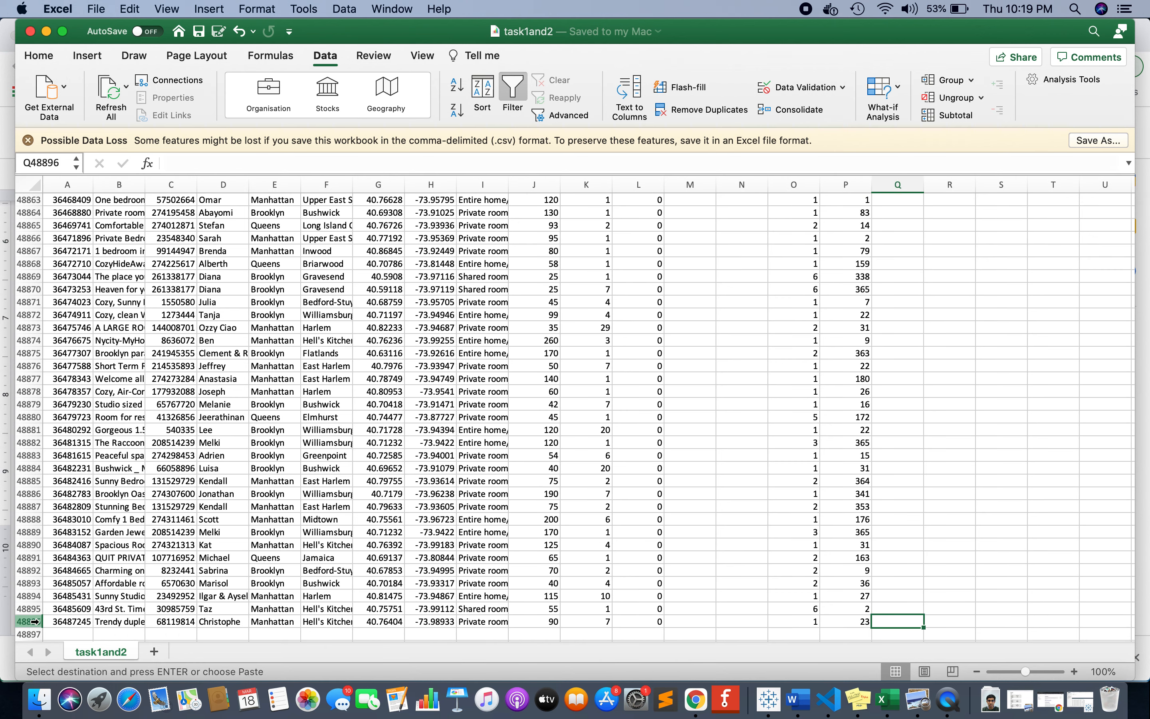
key(Right)
key(Left)
key(Right)
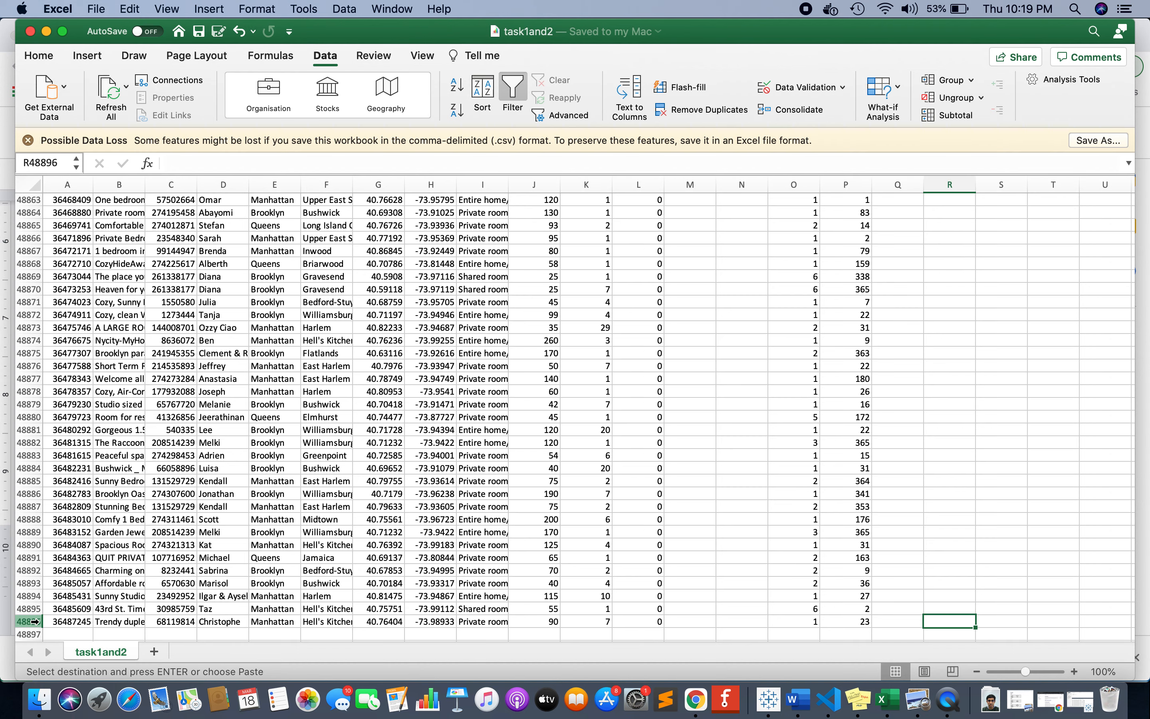
key(ctrl+shift+Up)
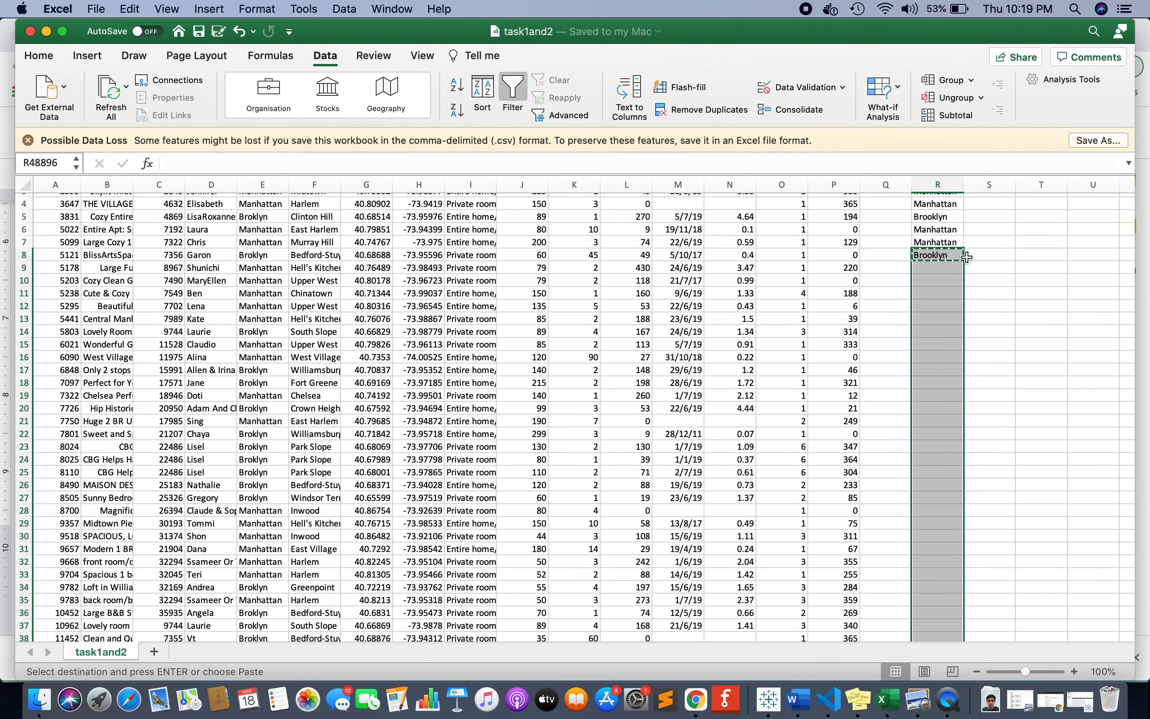
key(super+v)
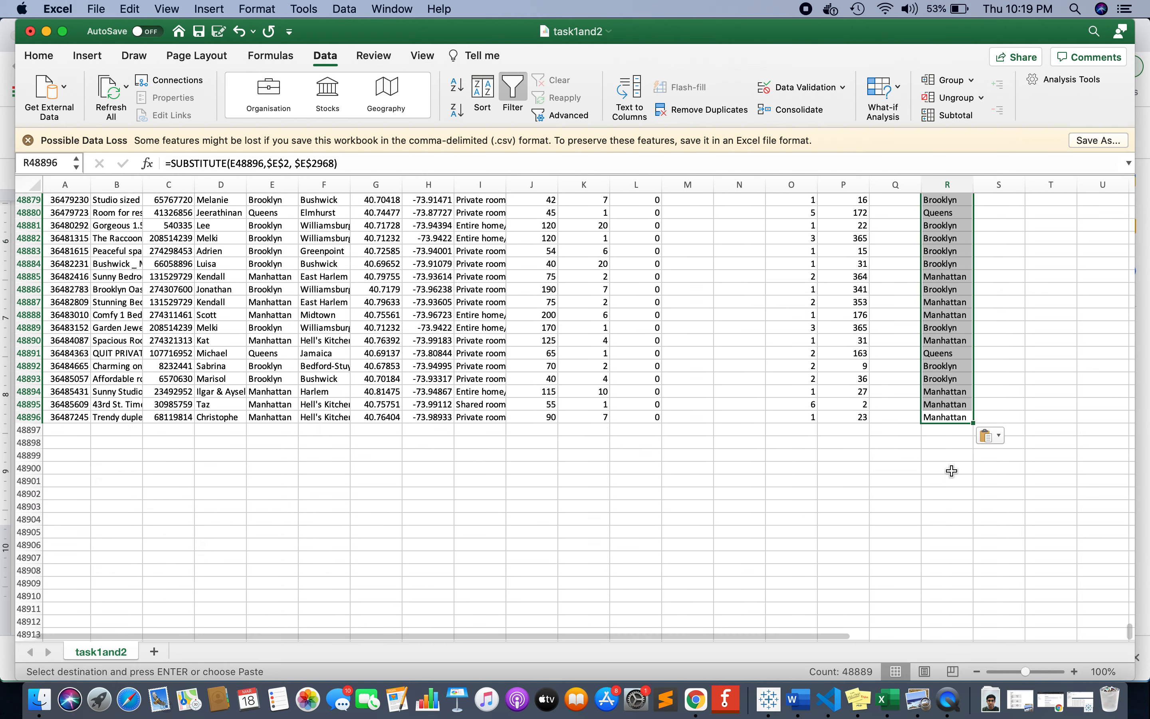
Check the cell references in the SUBSTITUTE formulas in the last rows of column R.
click(947, 418)
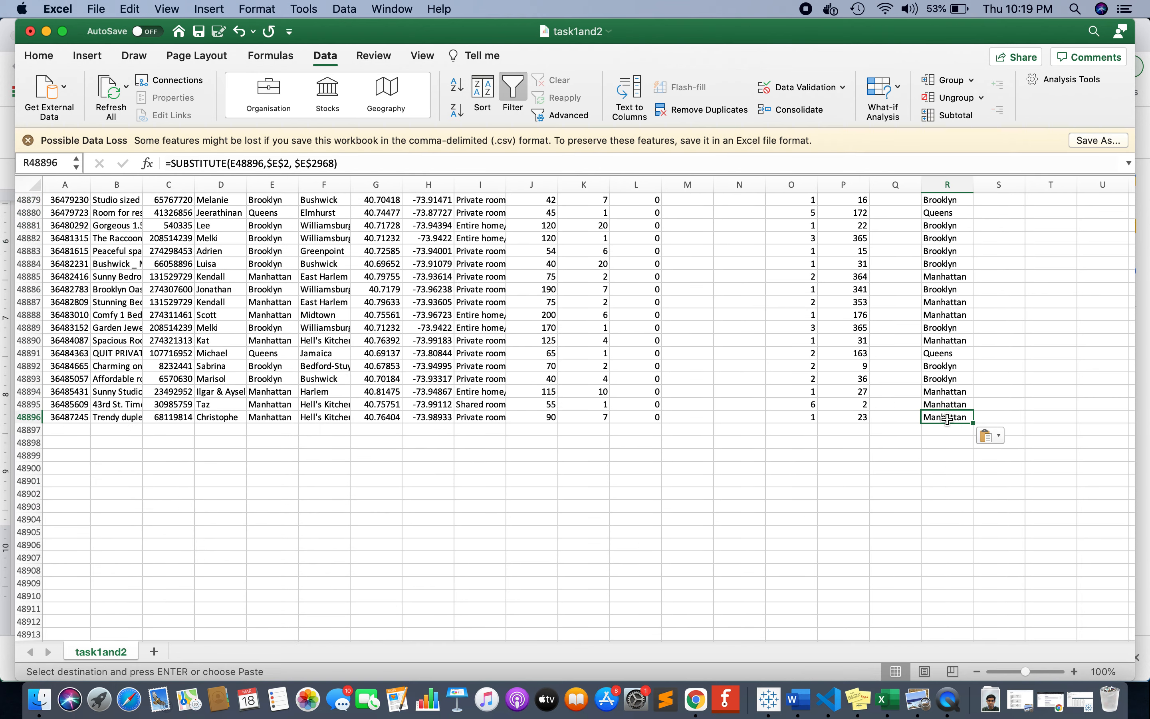
key(Up)
key(Up)
key(Up)
key(Up)
key(Up)
key(Up)
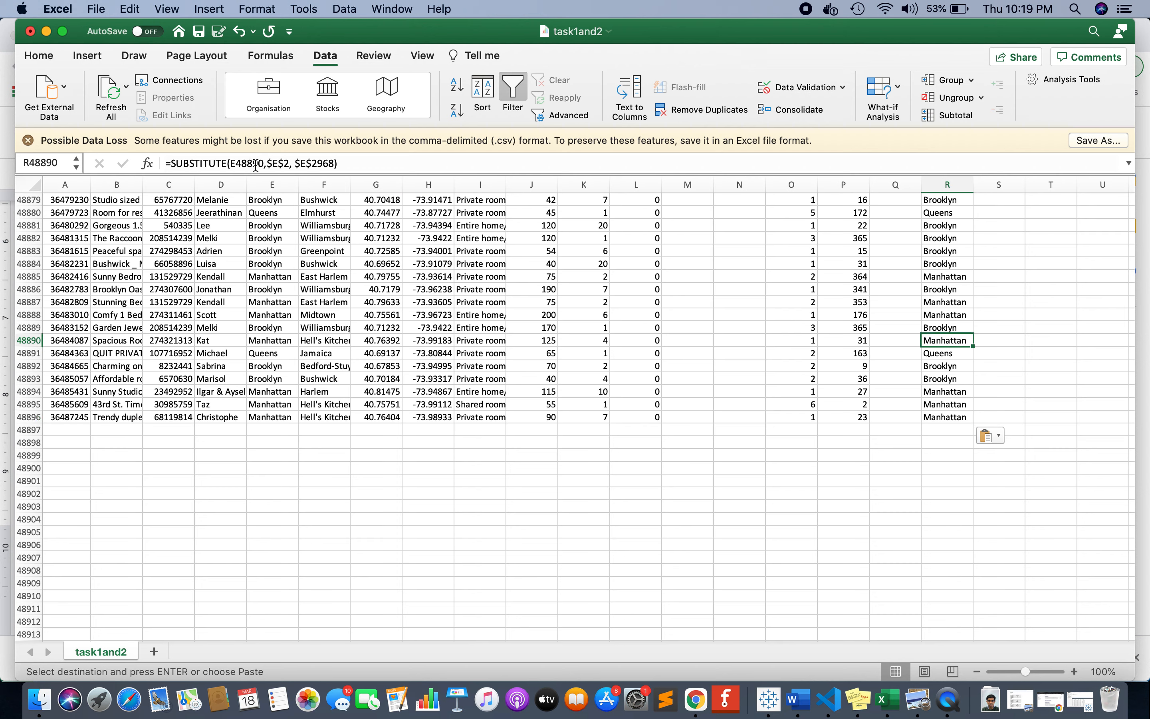
click(931, 379)
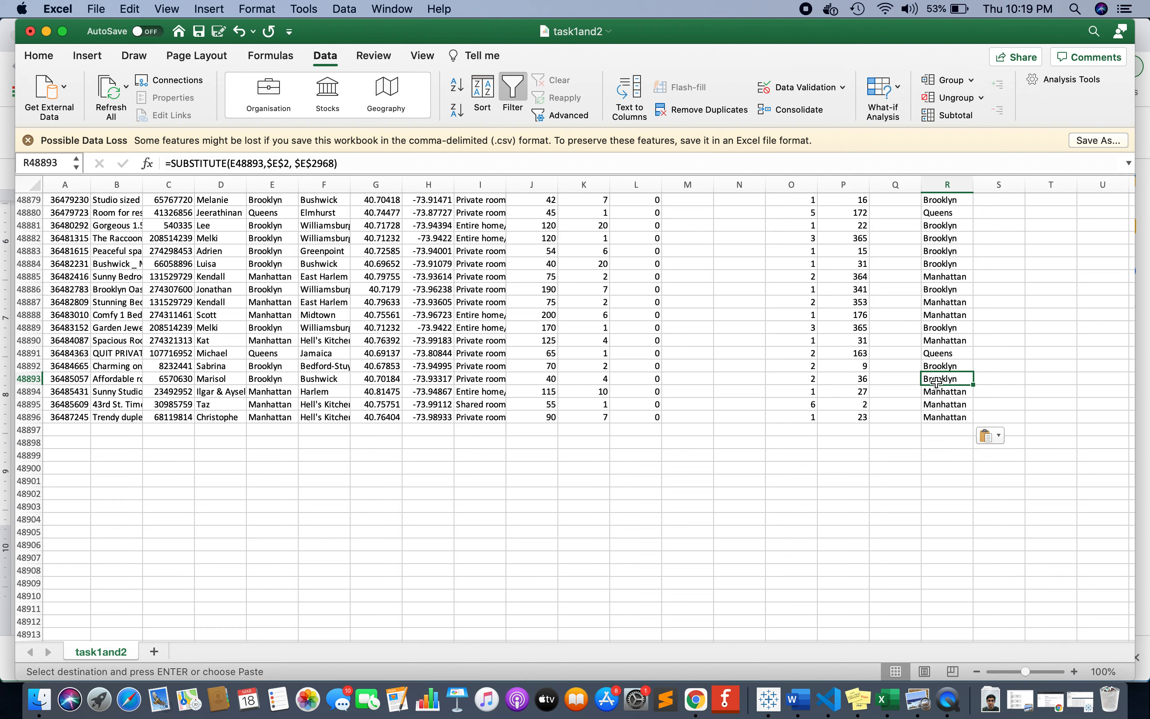
Copy the column R formula cells from R2 down to R48896.
key(super+Up)
key(Up)
key(Down)
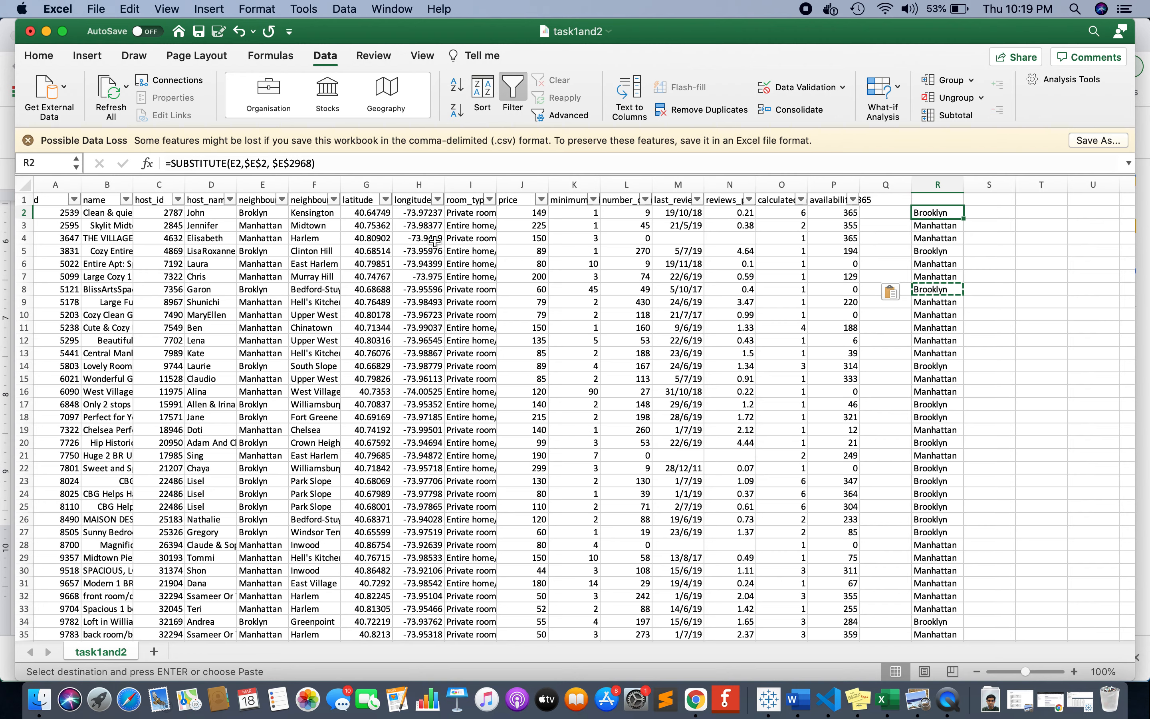
key(super+shift+Down)
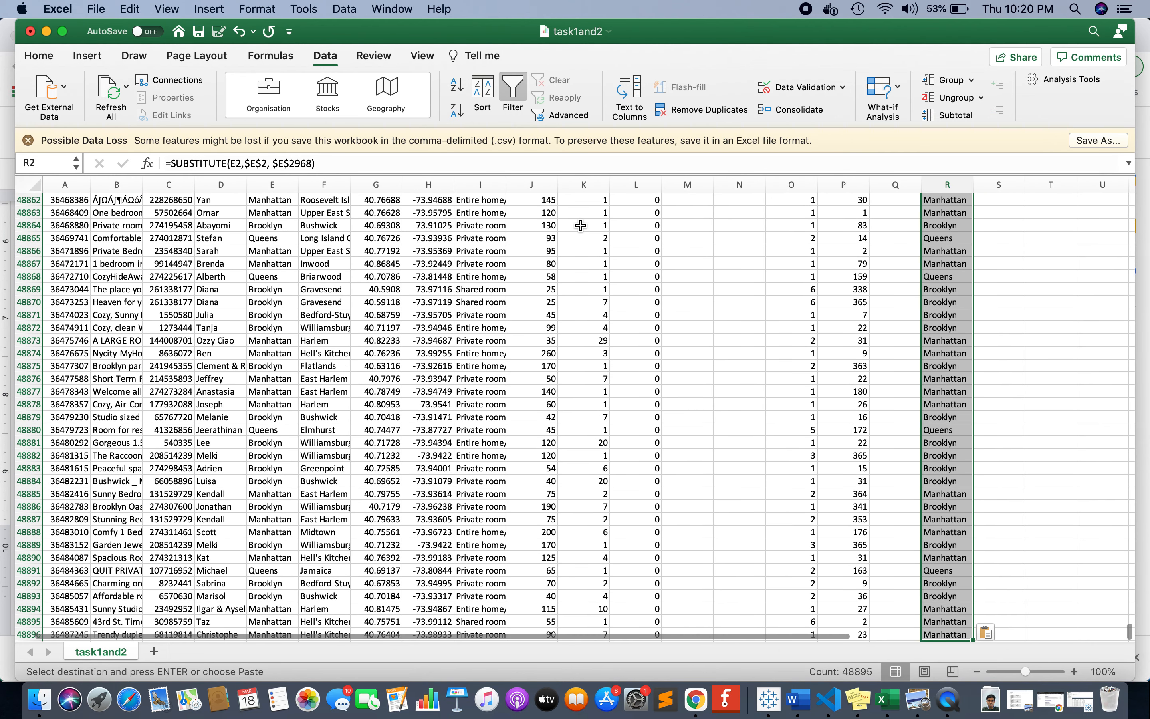
scroll(580, 225, down, 3)
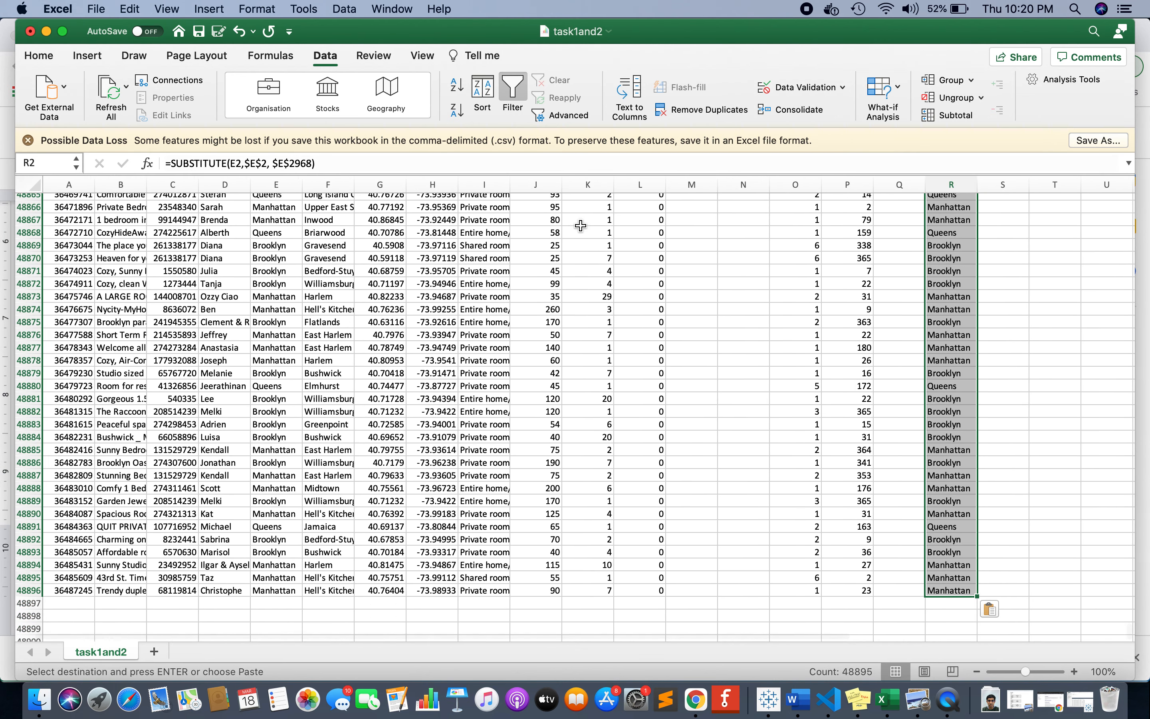
key(super+v)
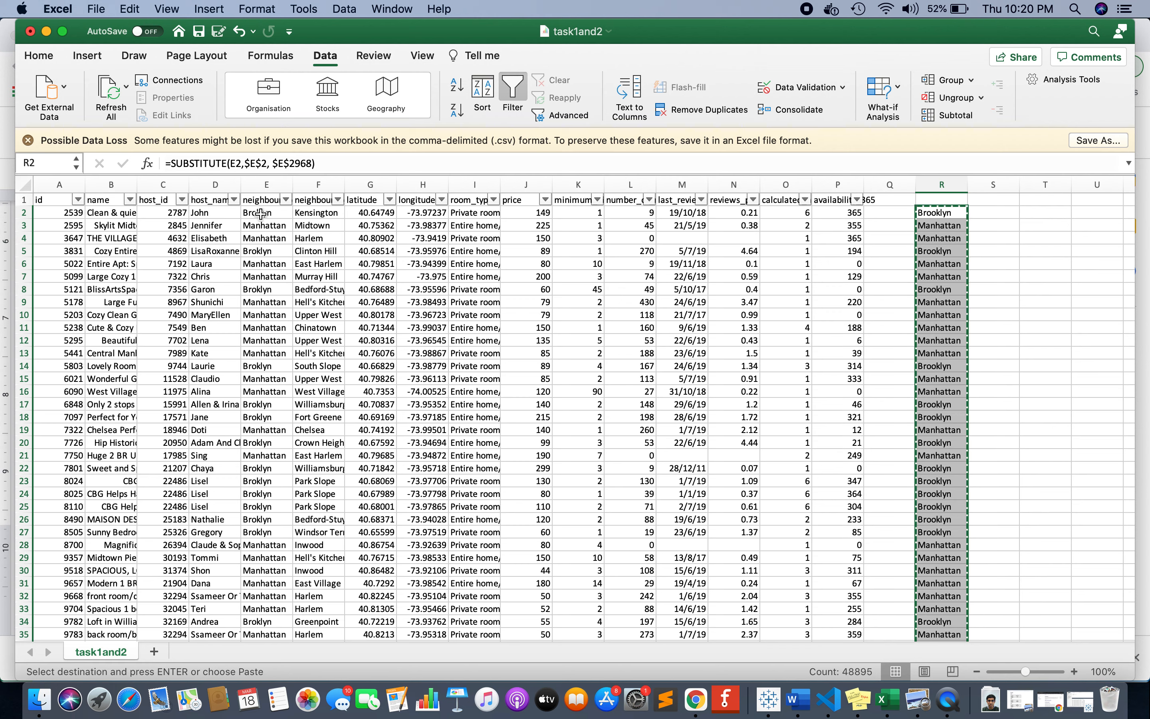
Try to paste the copied formula cells over column E starting at E2, and undo the paste.
click(275, 216)
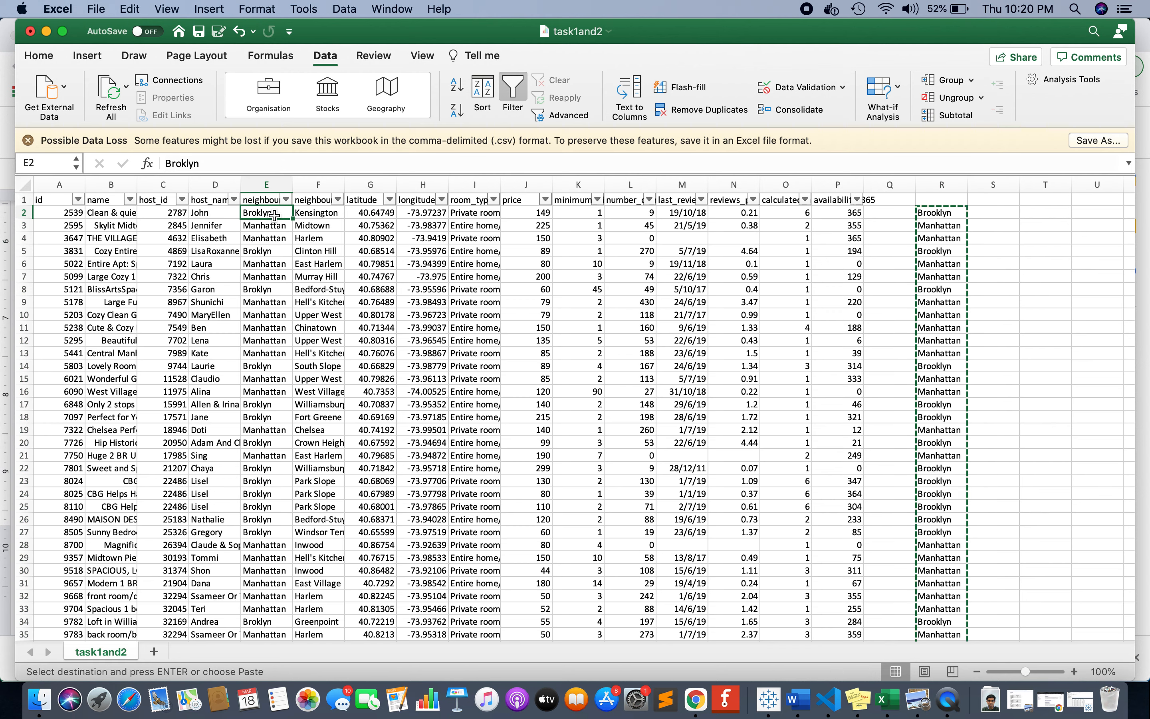
key(super+v)
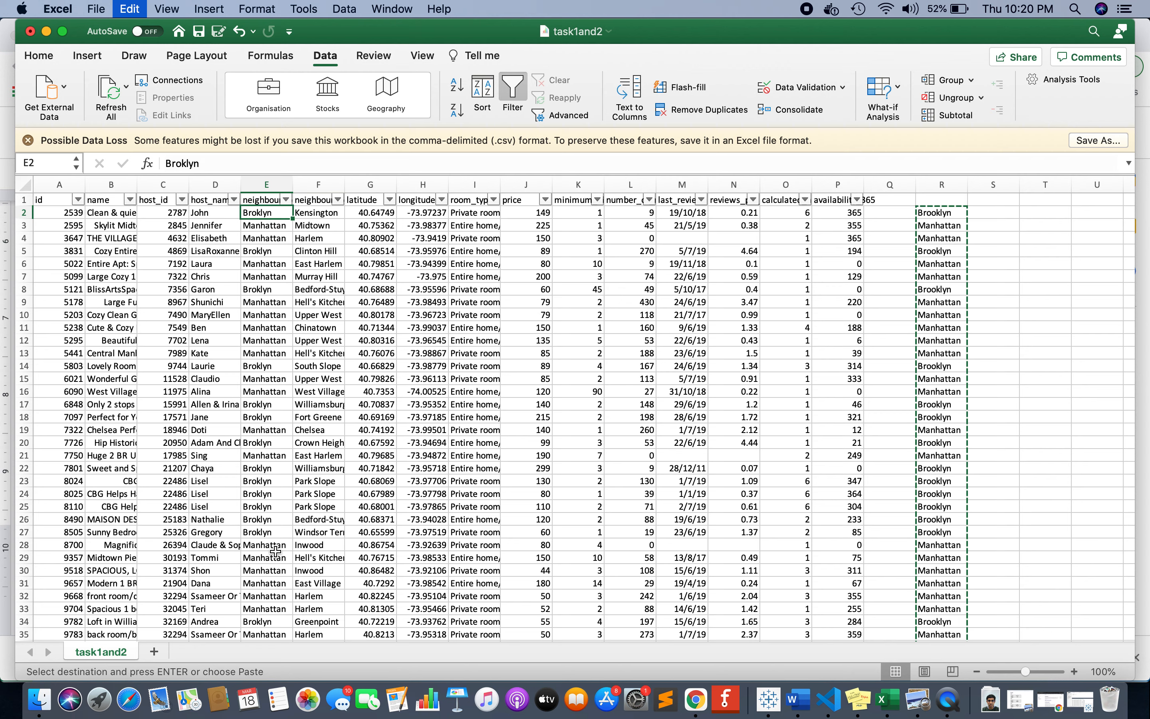
key(super+shift+Down)
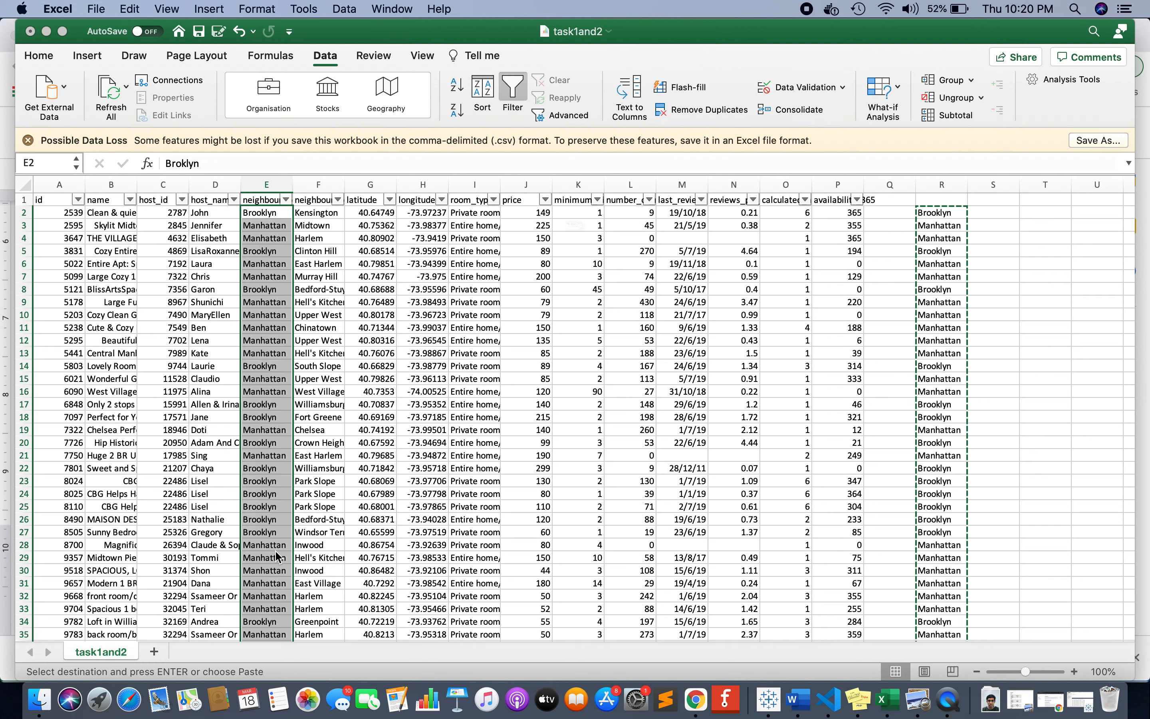
key(super+v)
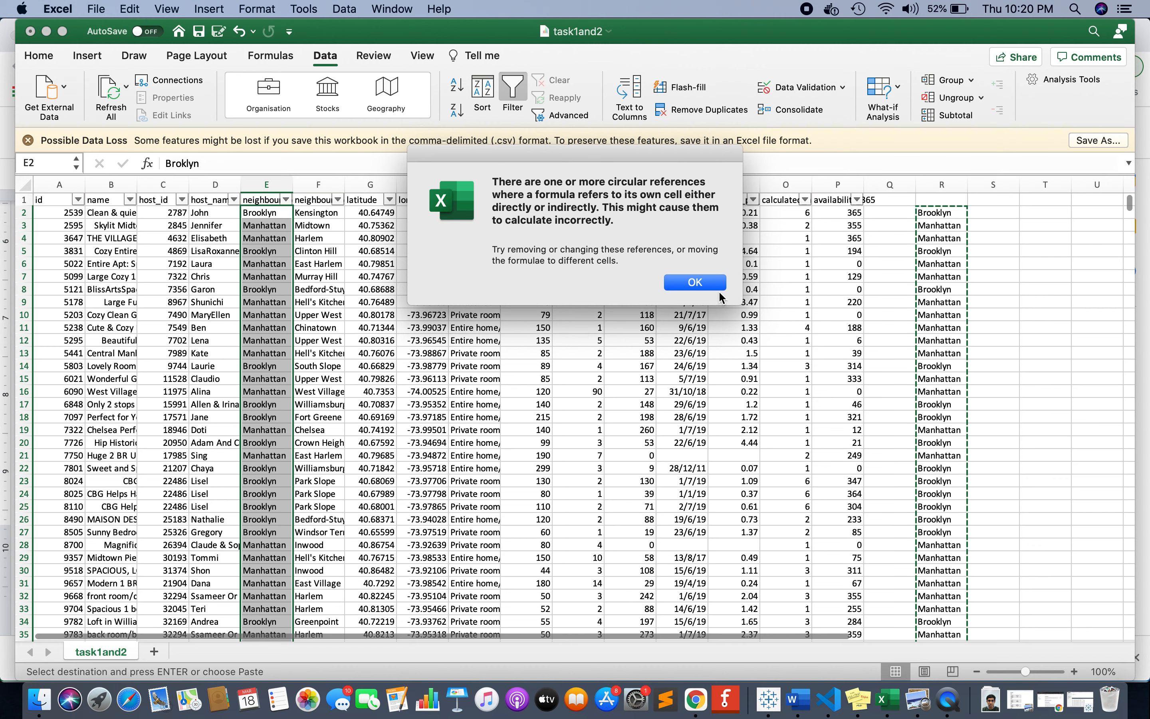
click(695, 283)
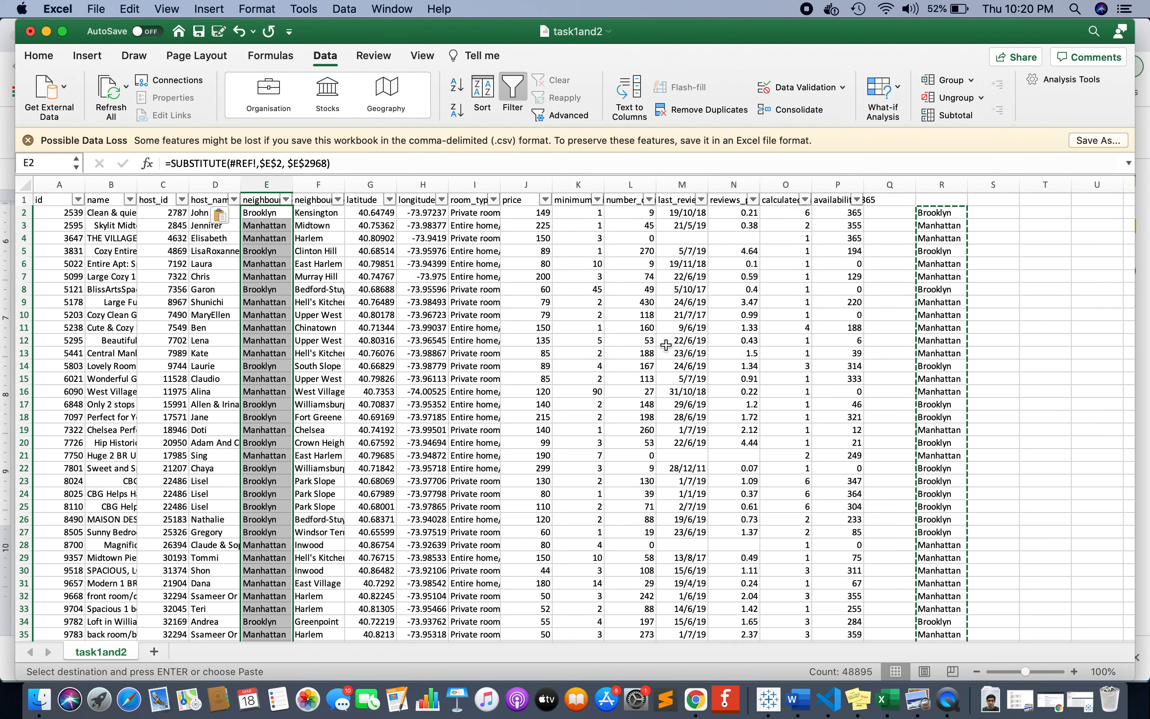
key(super+z)
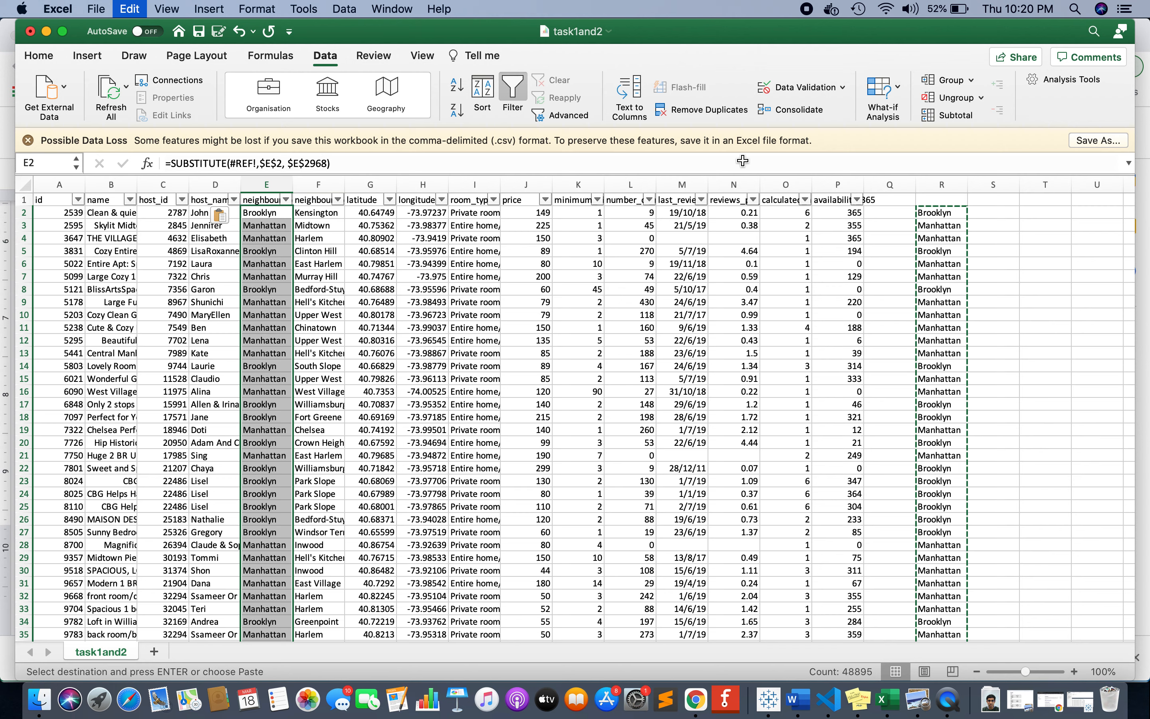
key(super+z)
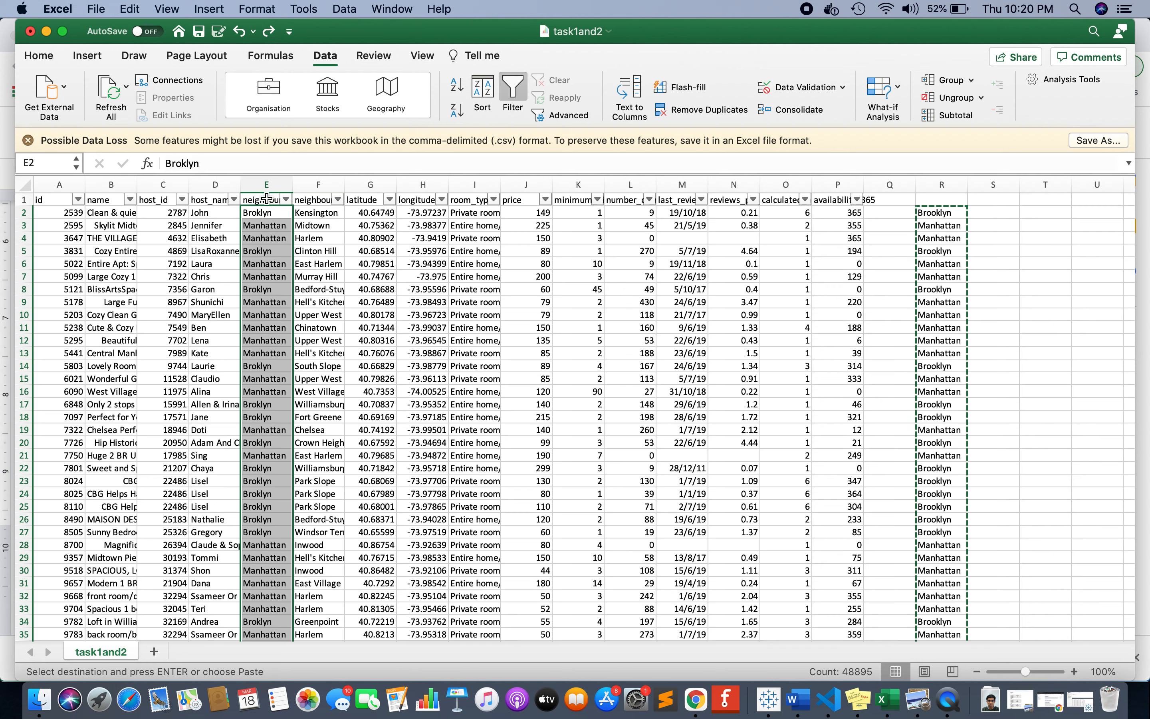
click(268, 214)
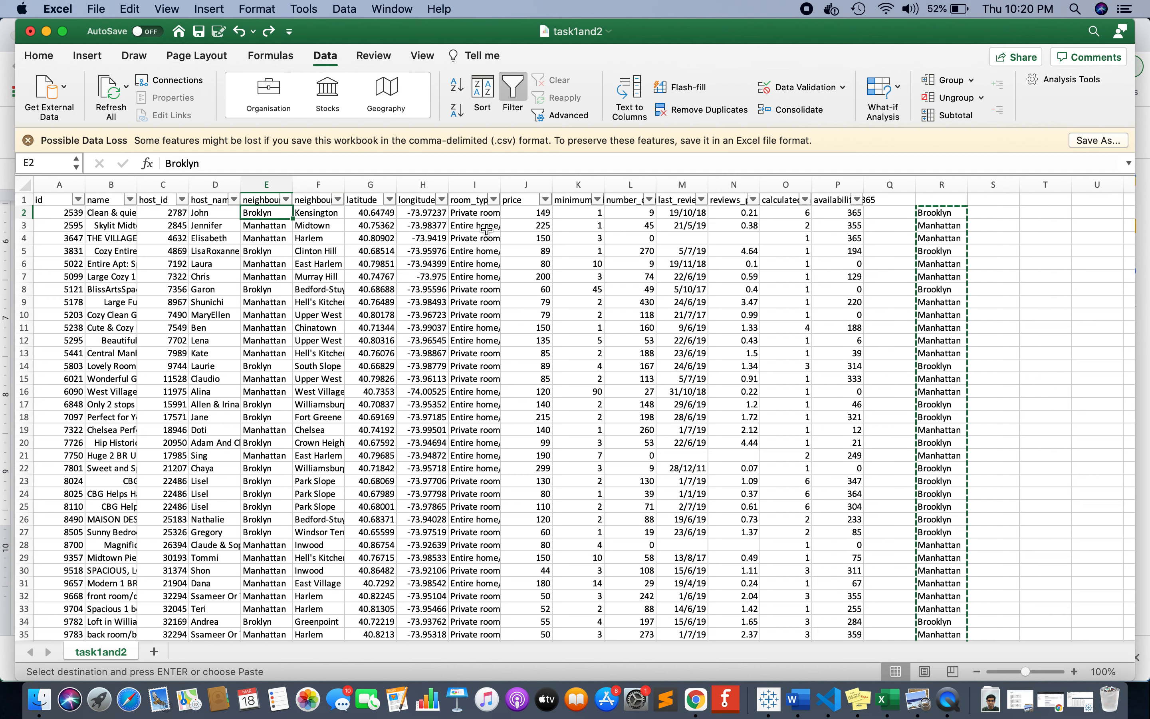
Paste the copied column R cells into column T starting at T2 as values only.
click(1048, 214)
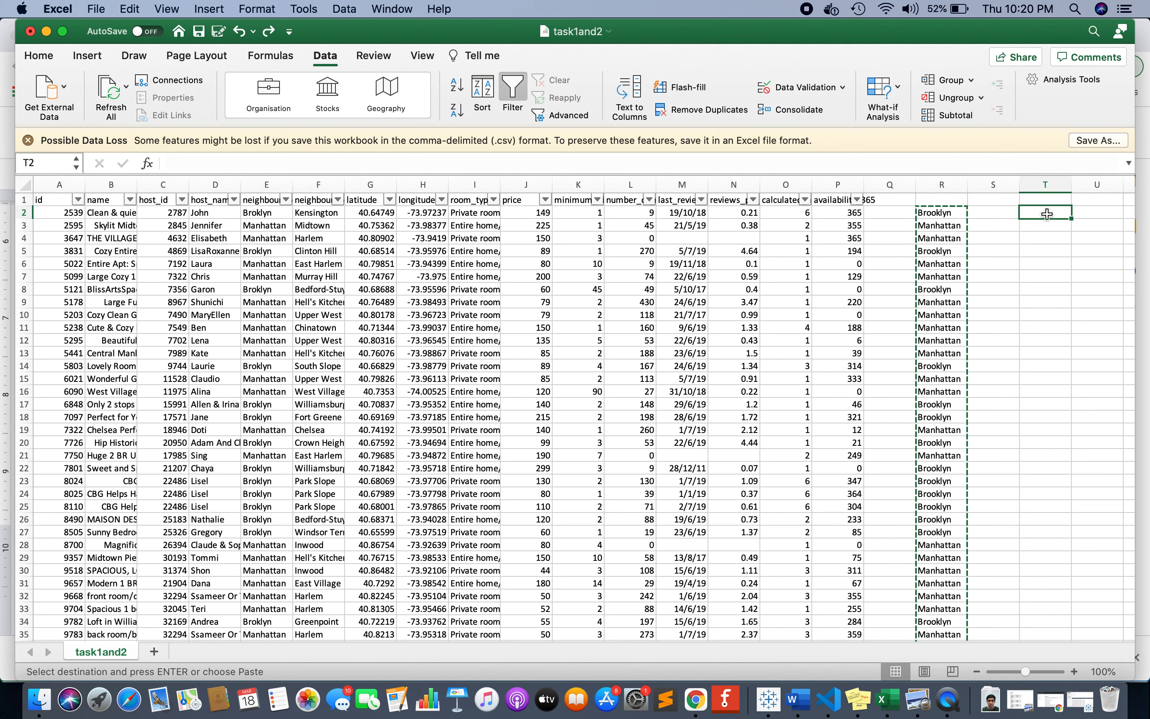
key(super+v)
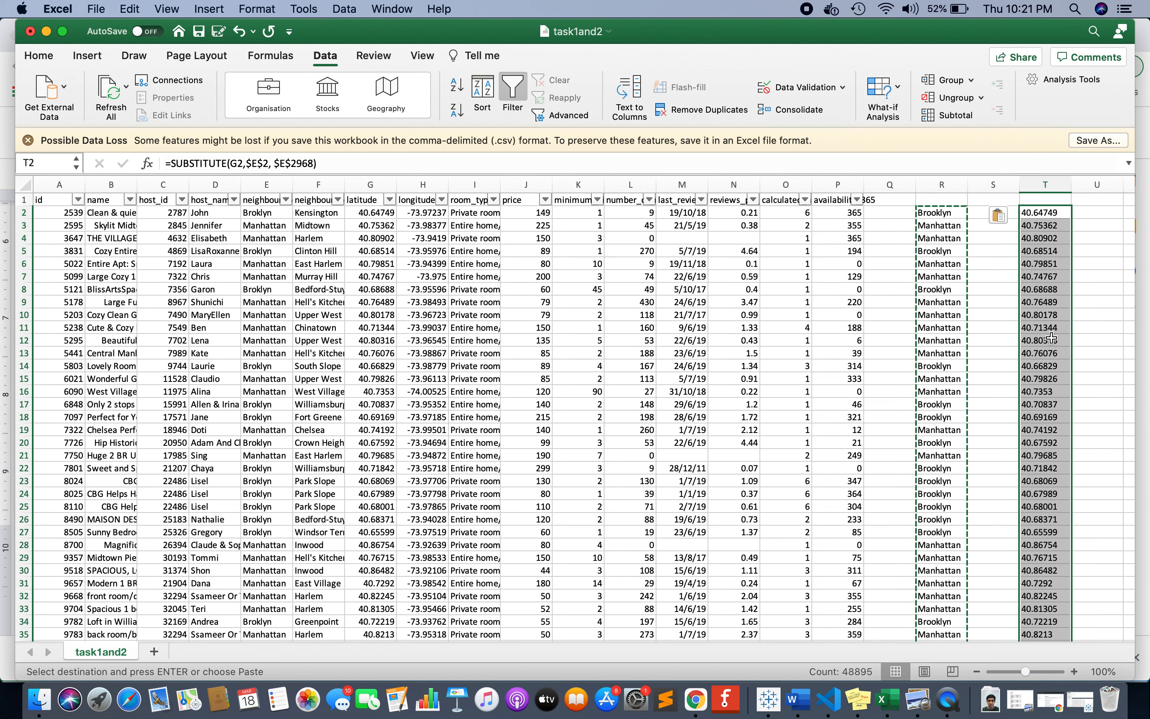
click(1005, 213)
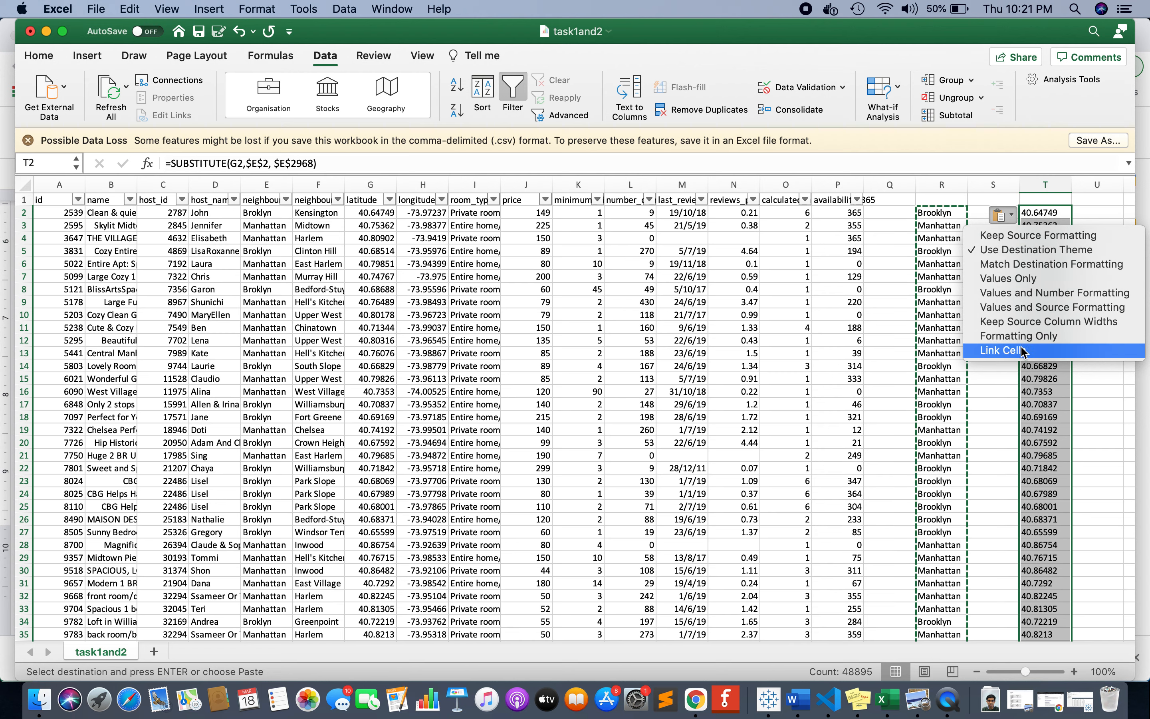
click(1017, 279)
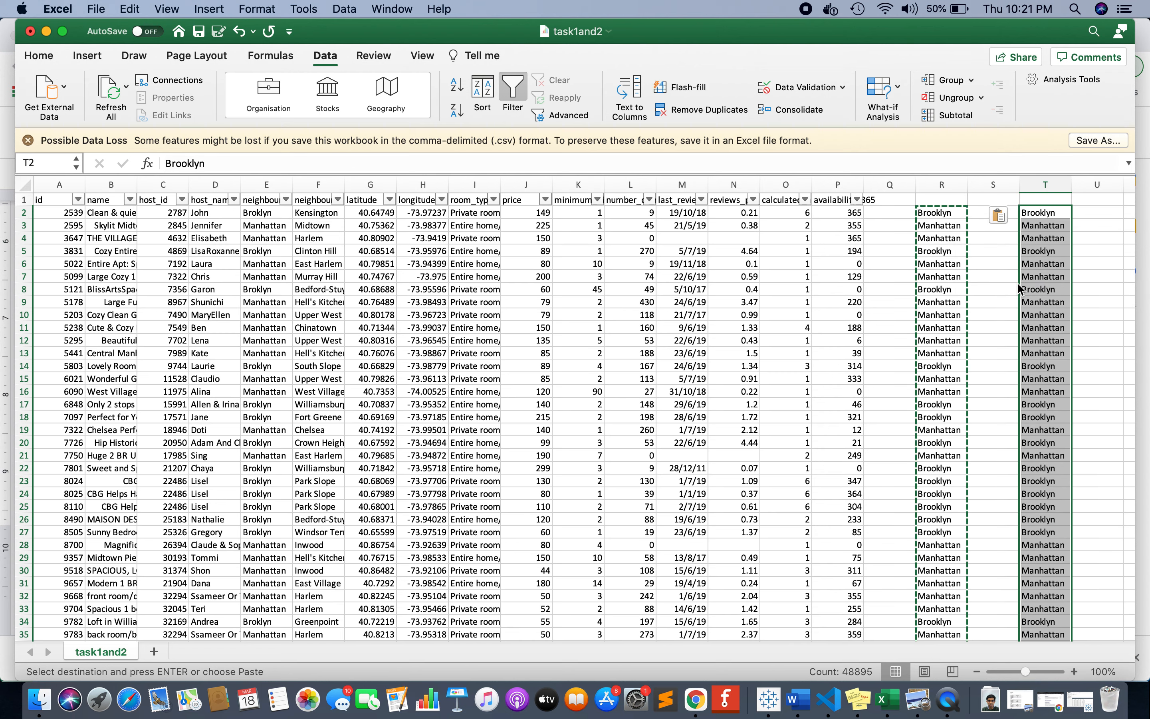
Review the paste options and compare the formula in R2 with the pasted content of T2.
click(1007, 215)
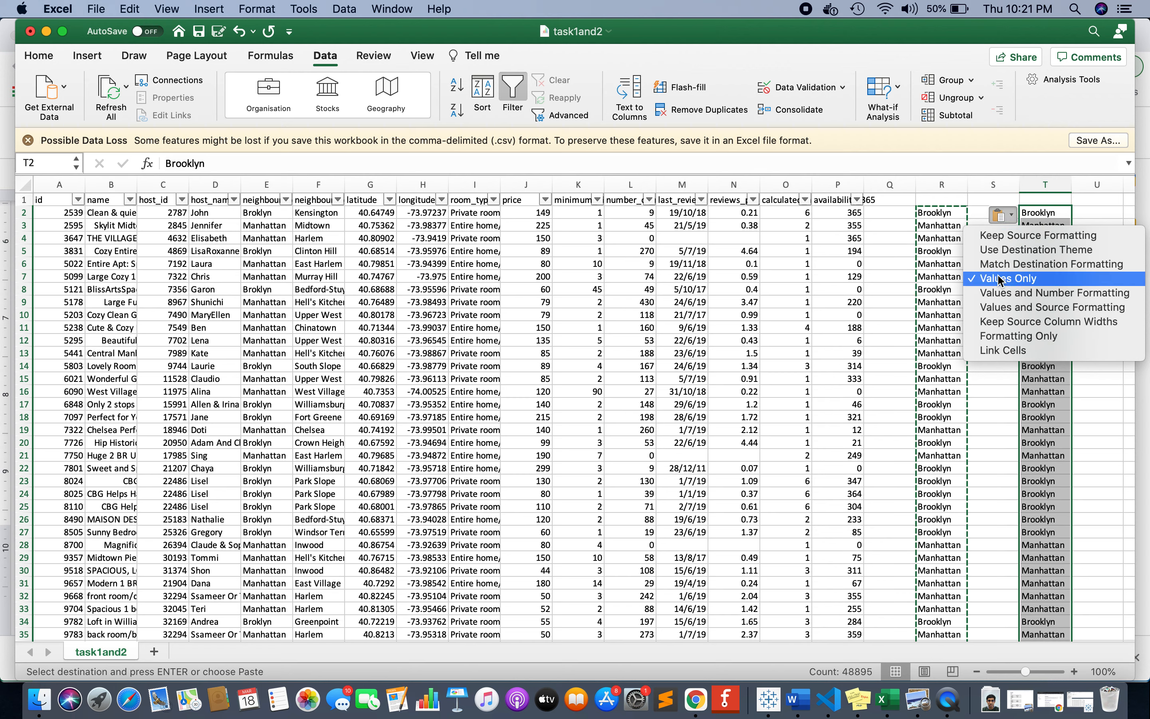
click(1039, 213)
click(1039, 214)
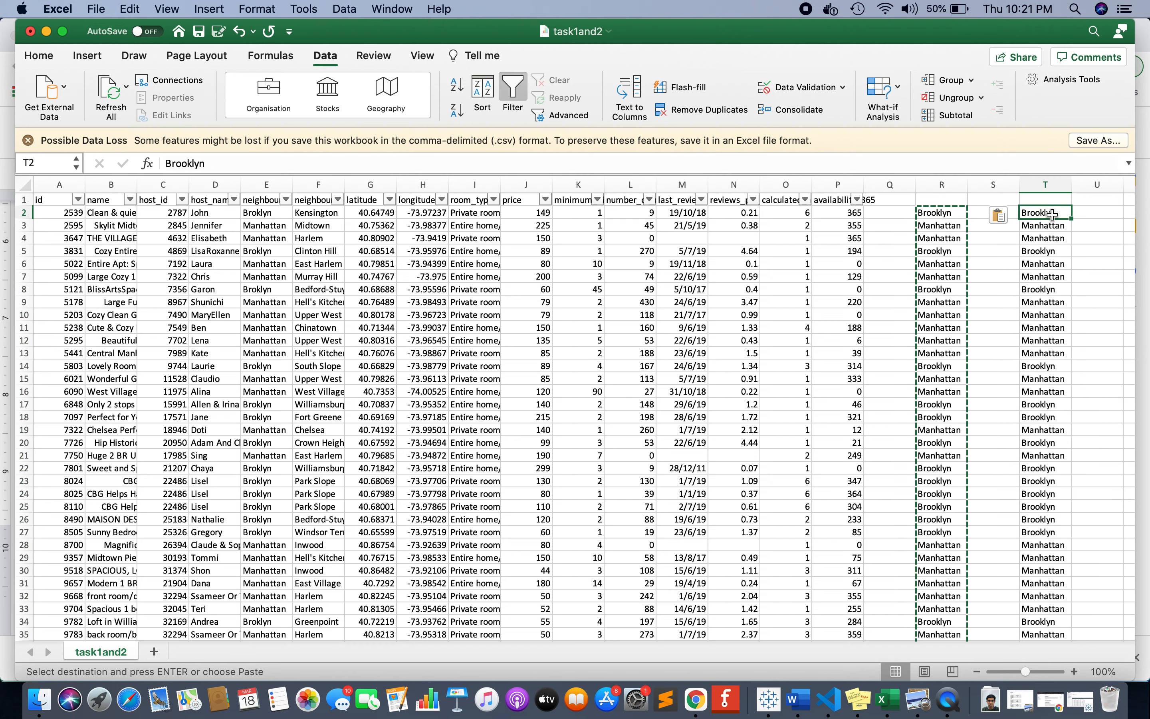
click(946, 212)
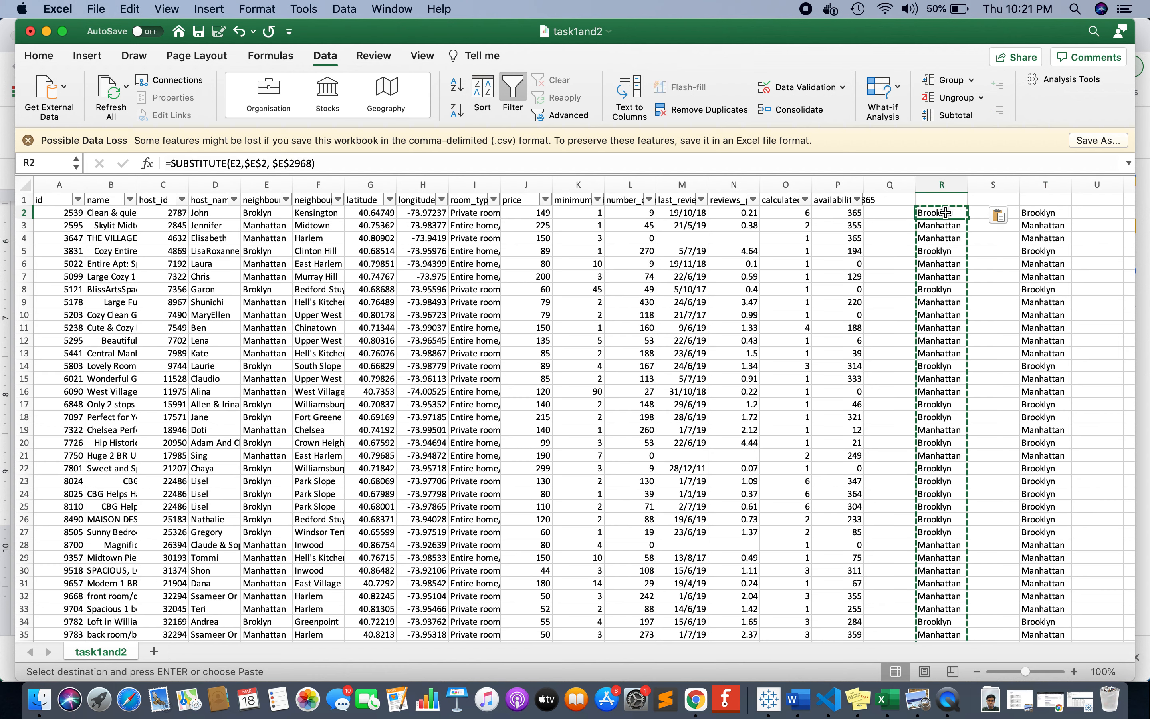
click(1053, 212)
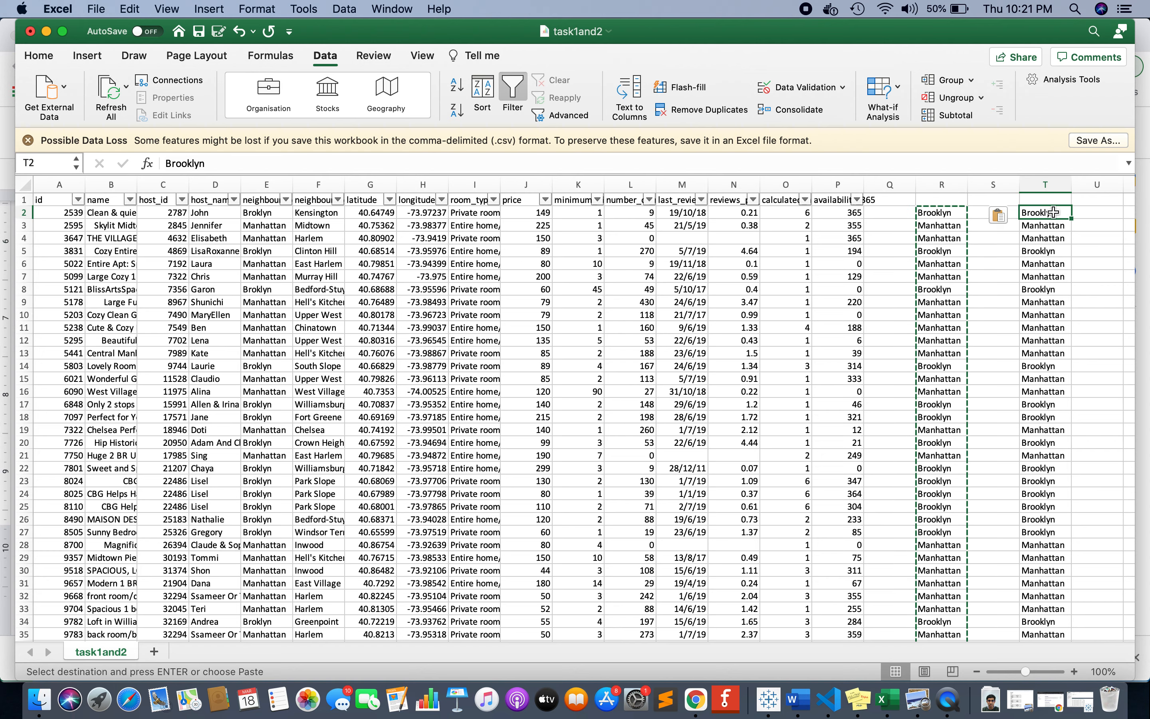
Copy the column T values from T2 down to the last row and paste them over column E starting at E2.
key(super+shift+Down)
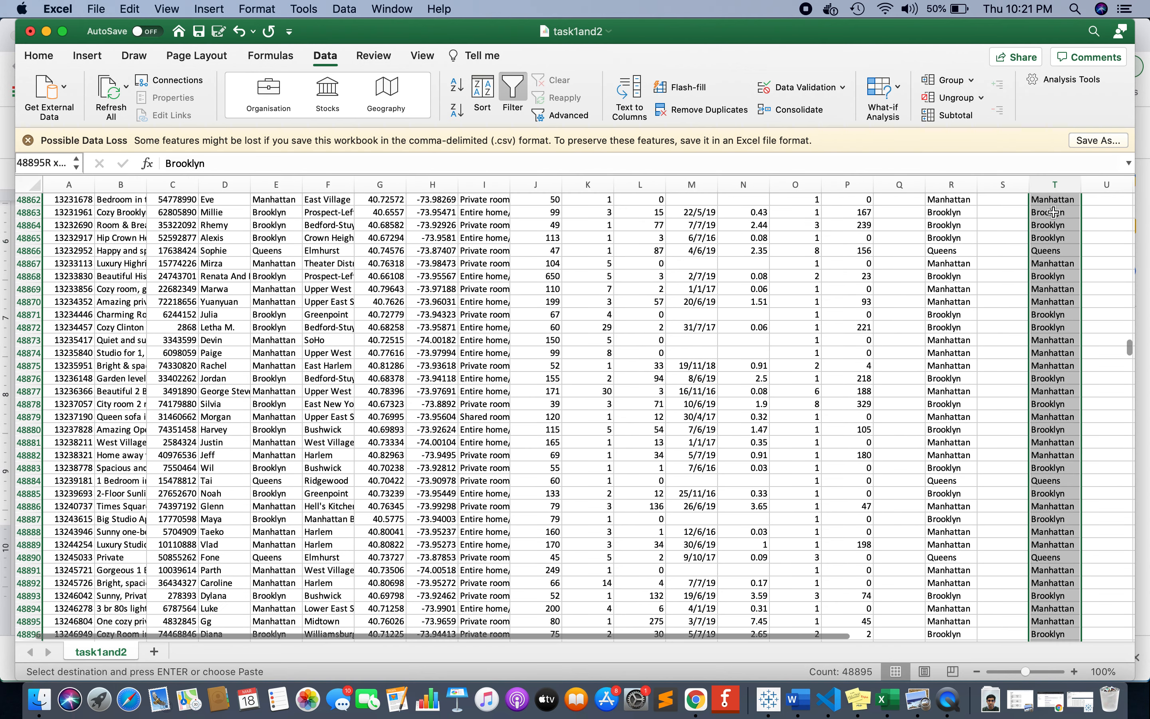
key(super+c)
key(ctrl+BackSpace)
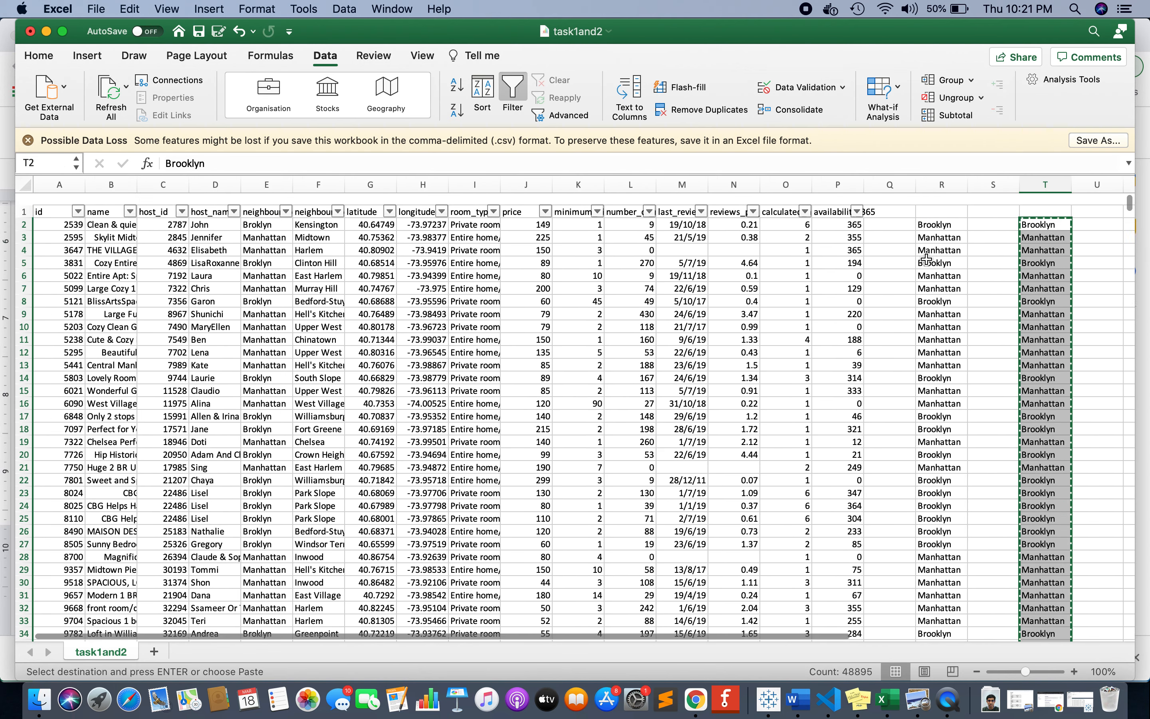
click(260, 215)
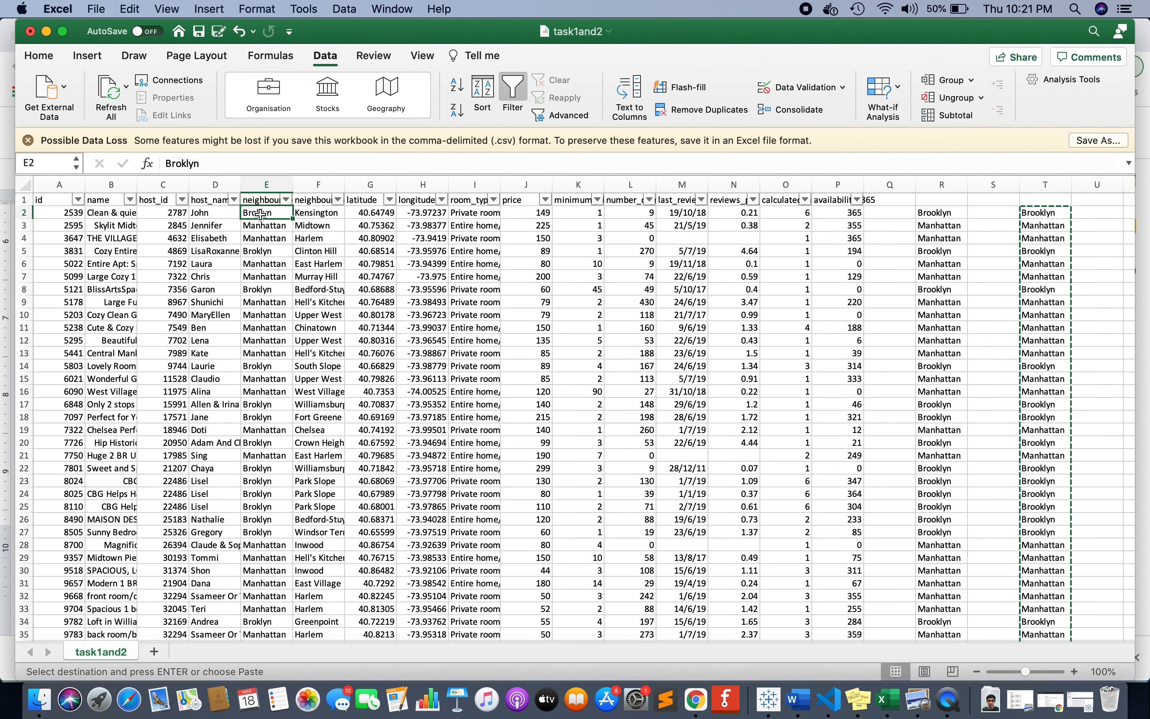
key(super+v)
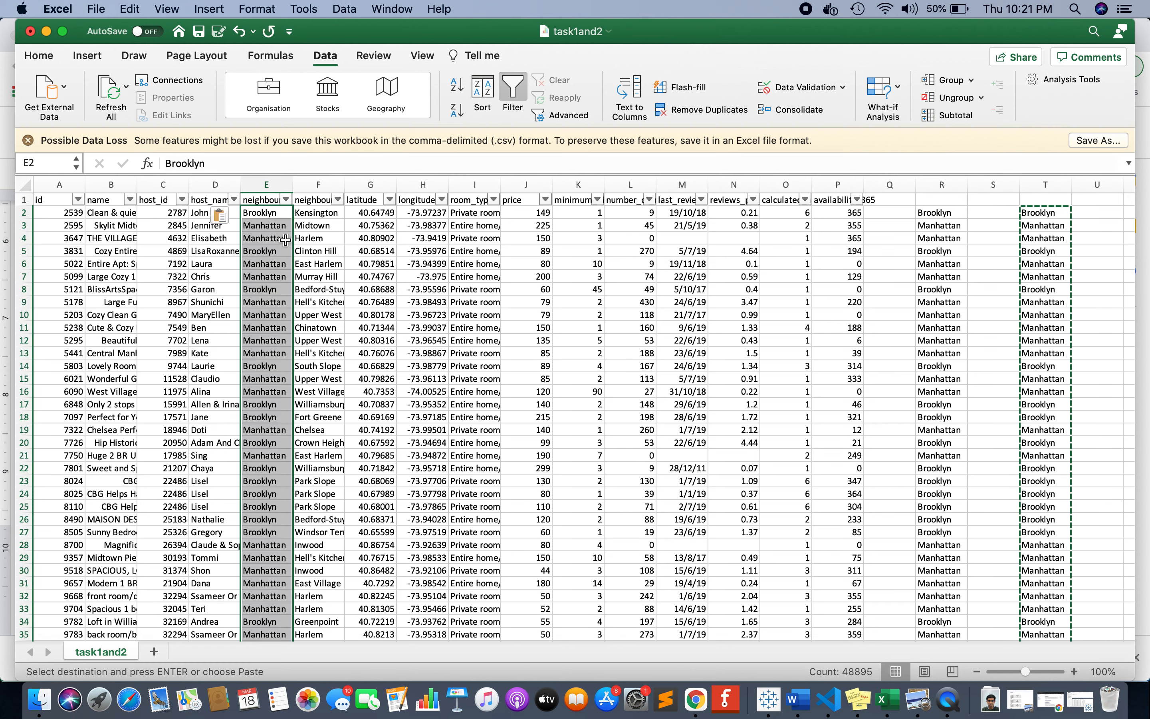
Undo the value pastes made in column E and column T.
drag(945, 189, 1037, 192)
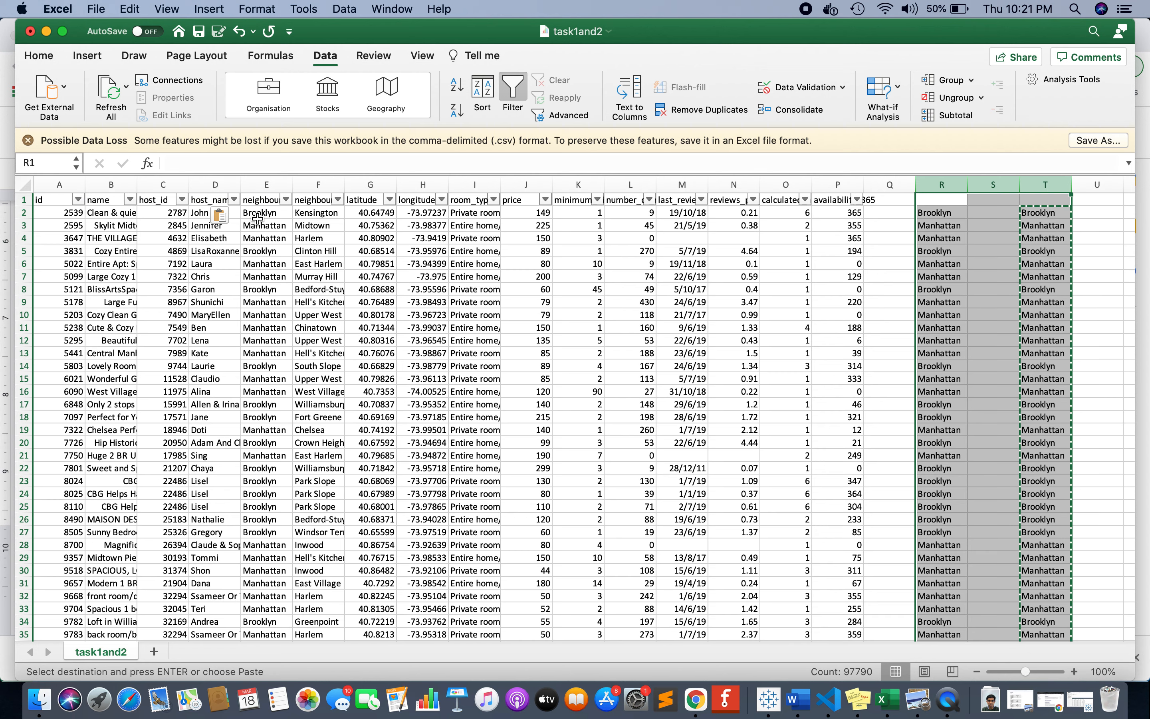
key(super+z)
key(super+z)
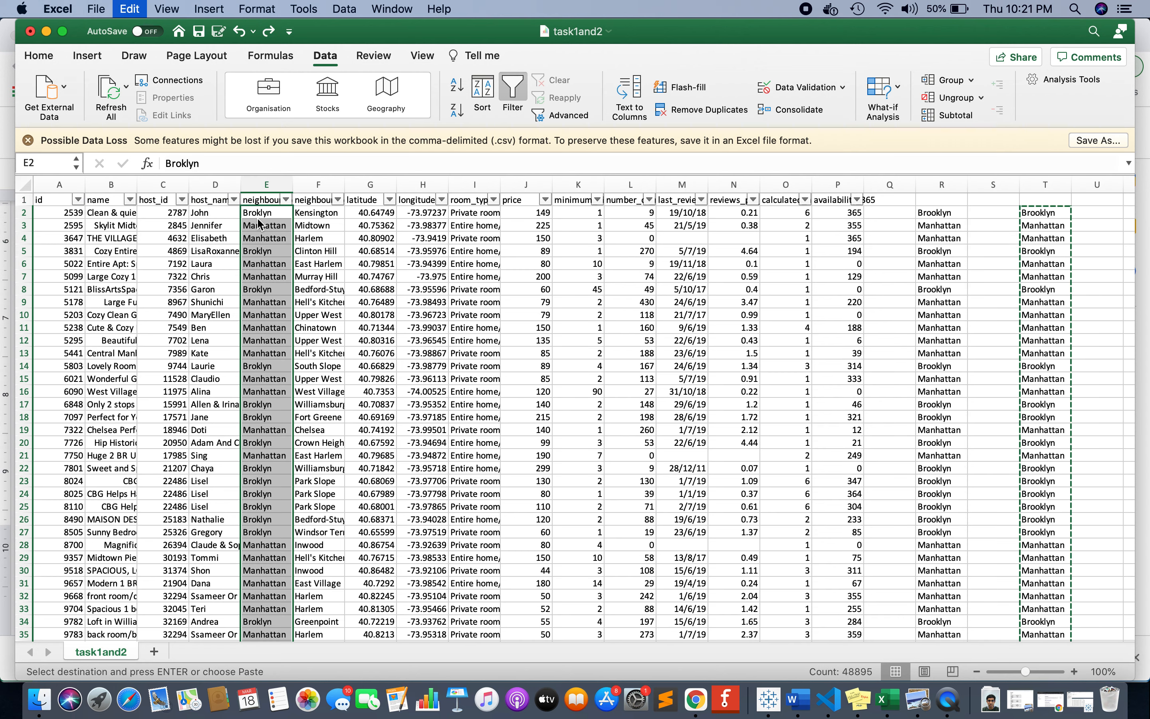
Delete the whole column R that holds the substitution formulas.
click(943, 185)
right_click(947, 187)
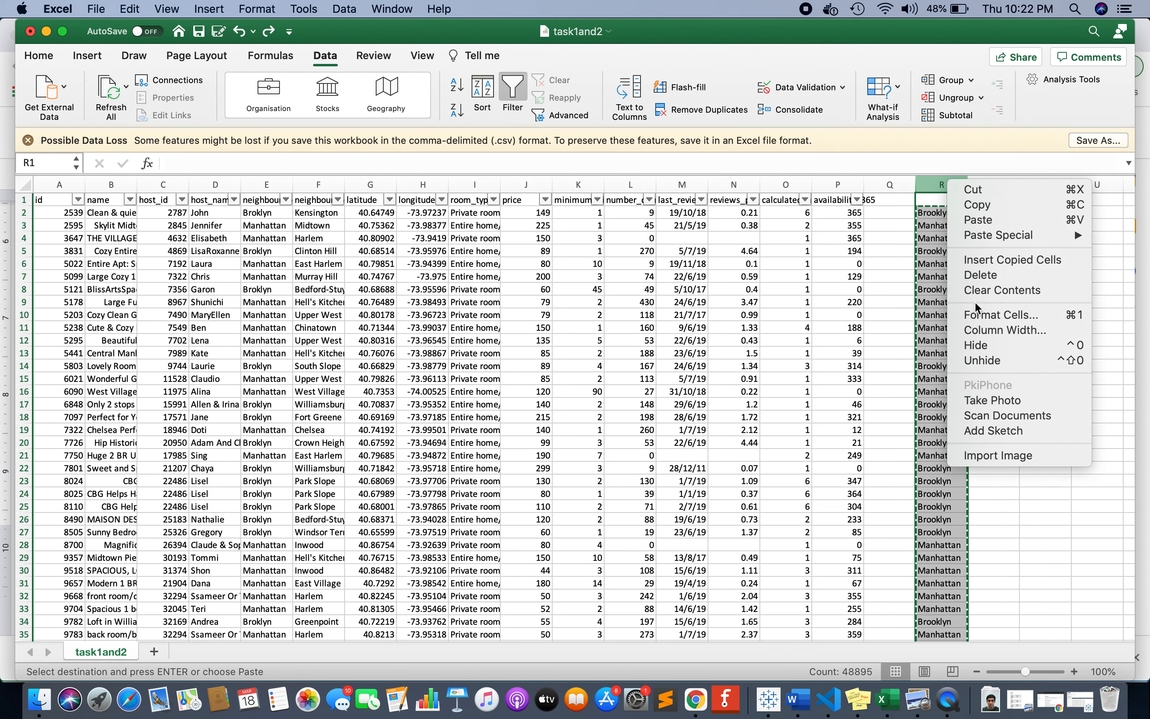
click(975, 275)
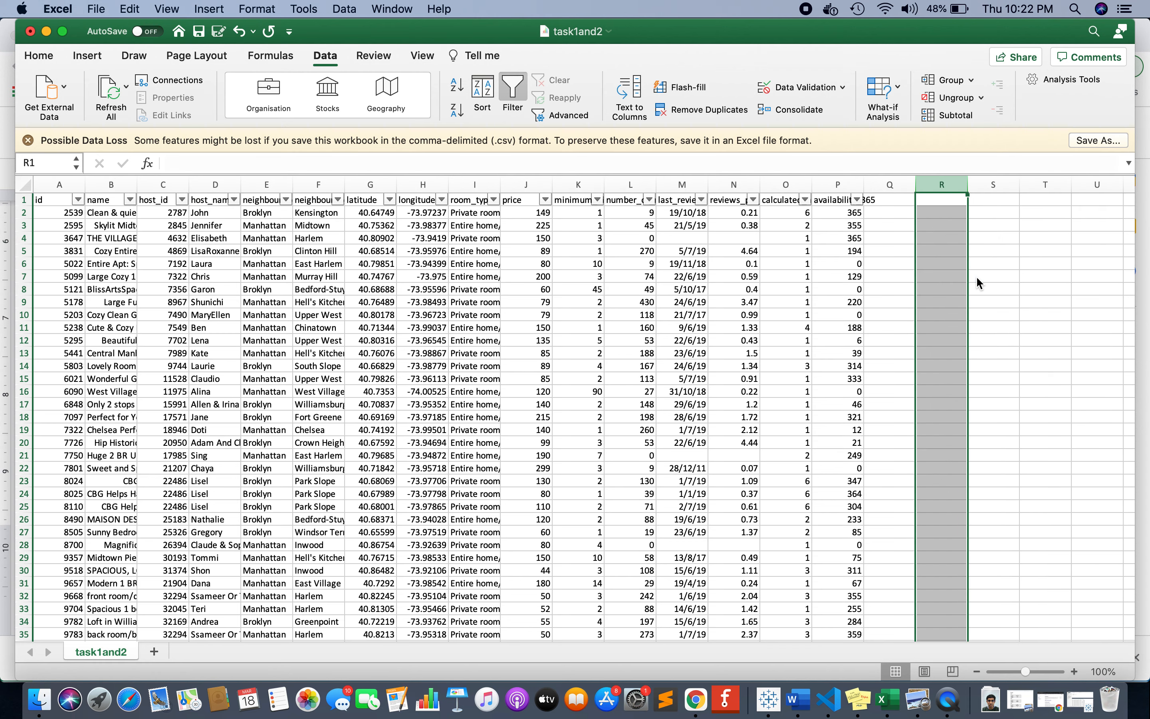
Enter the plain text TRIM in cell R2.
click(925, 210)
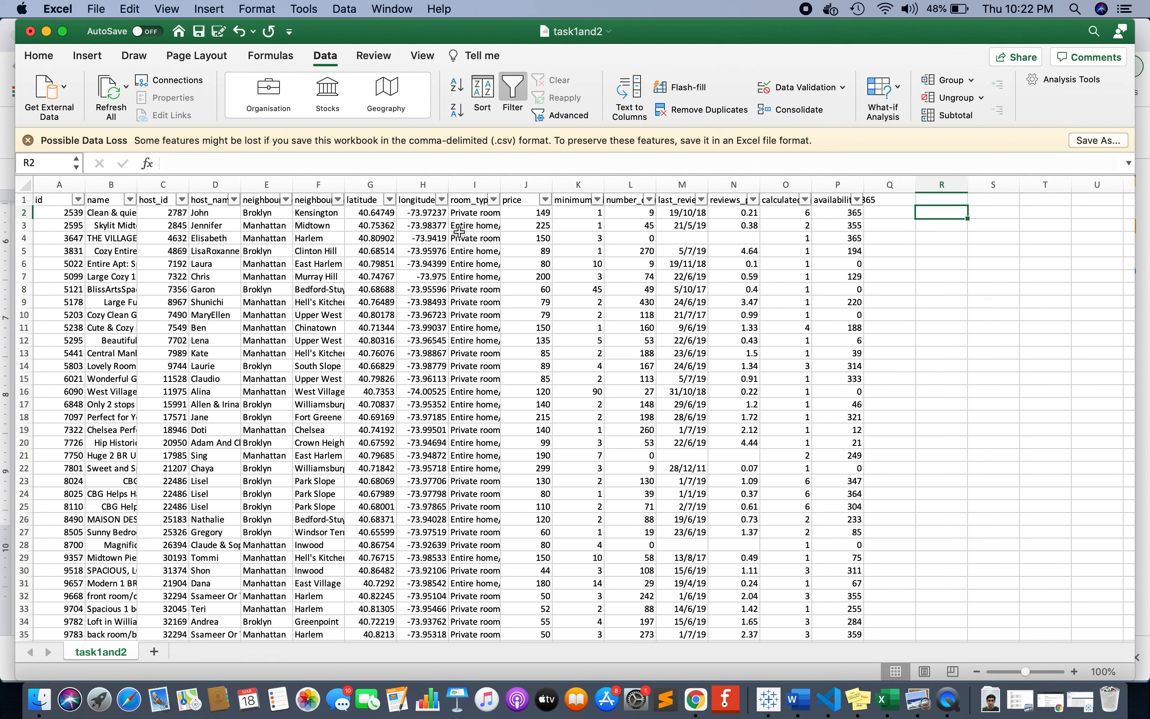
text(TRIM)
click(120, 225)
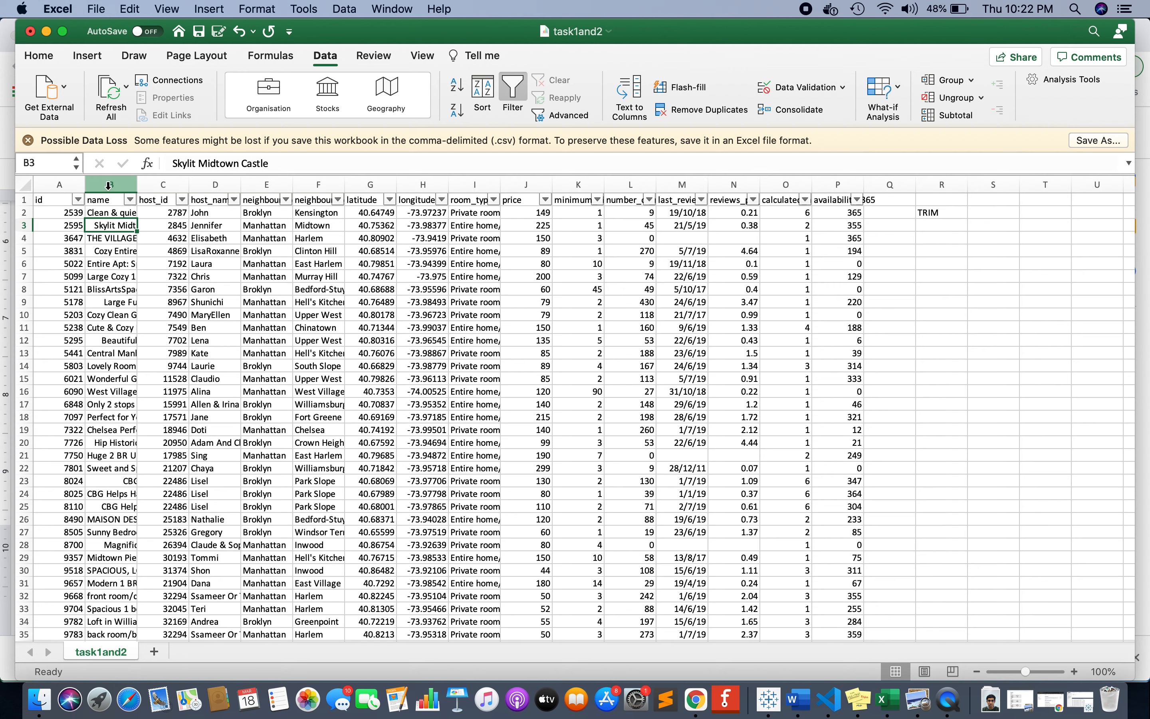
Examine the listing names in column B cell by cell from B1 to B25 for leading spaces.
click(96, 199)
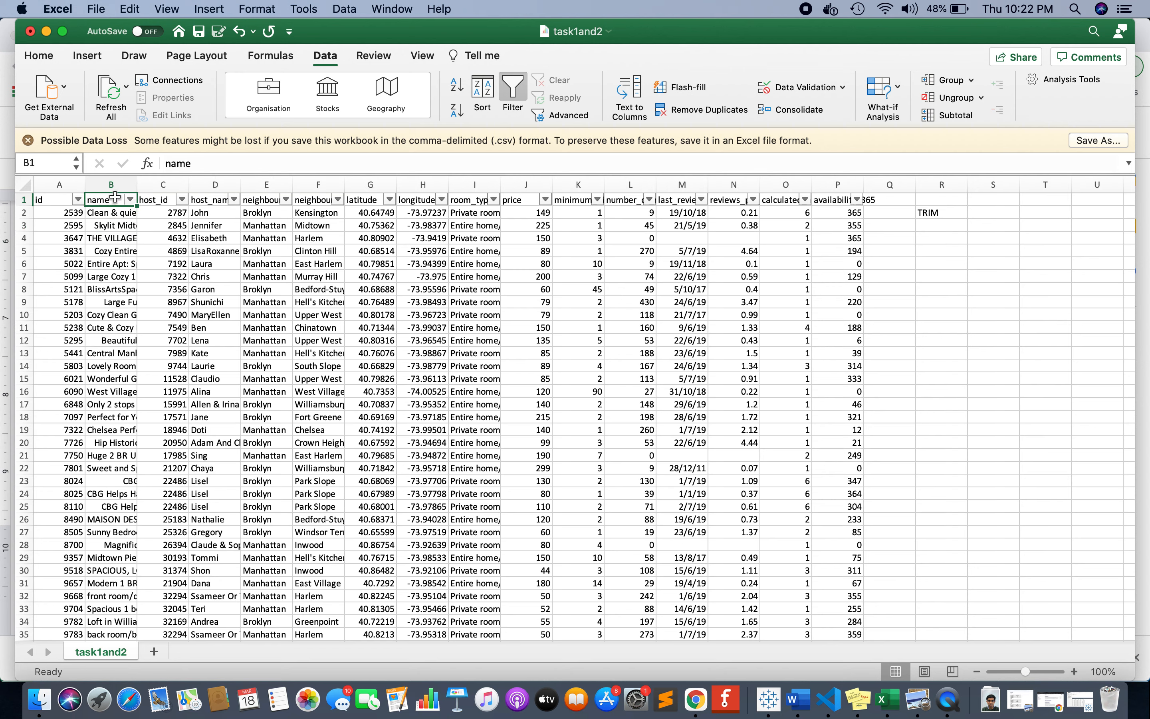
click(114, 212)
key(Down)
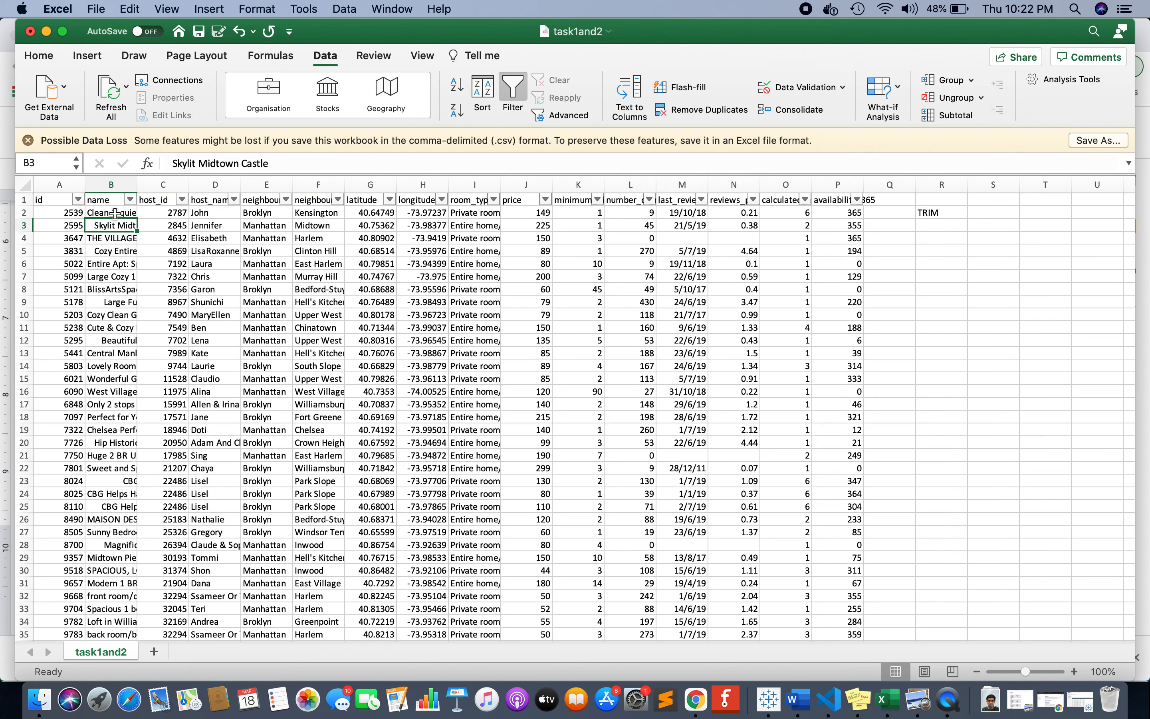
key(Down)
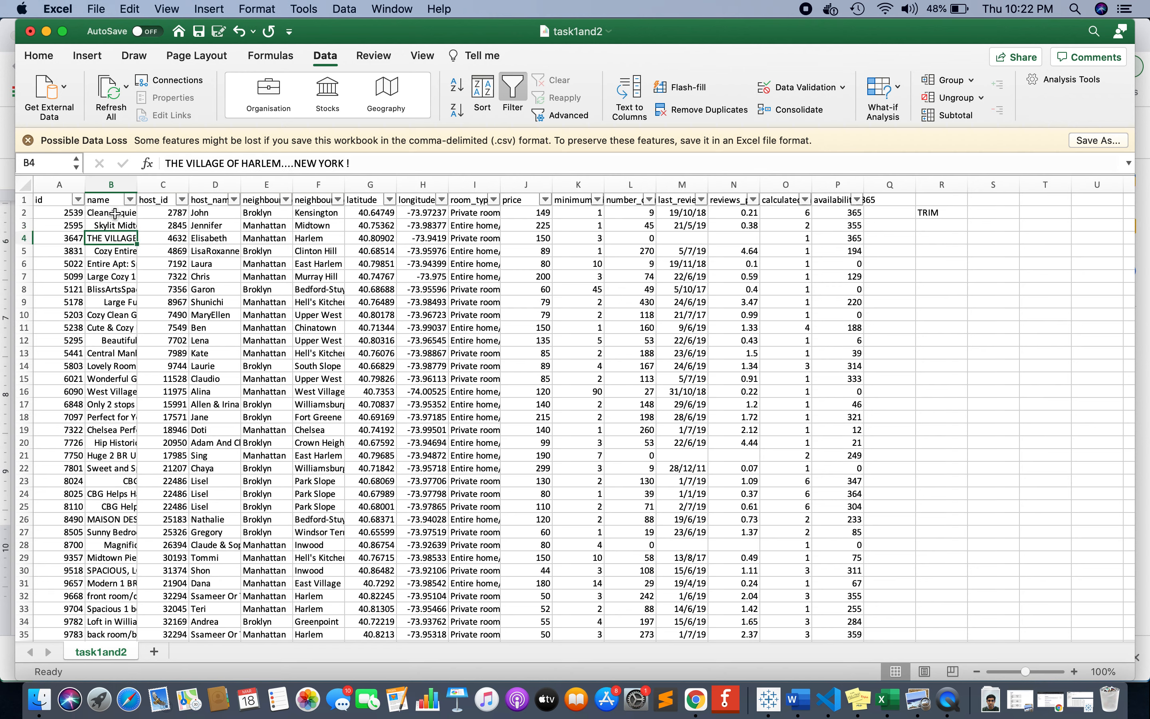
key(Down)
key(Down)
key(Down)
key(Down)
key(Down)
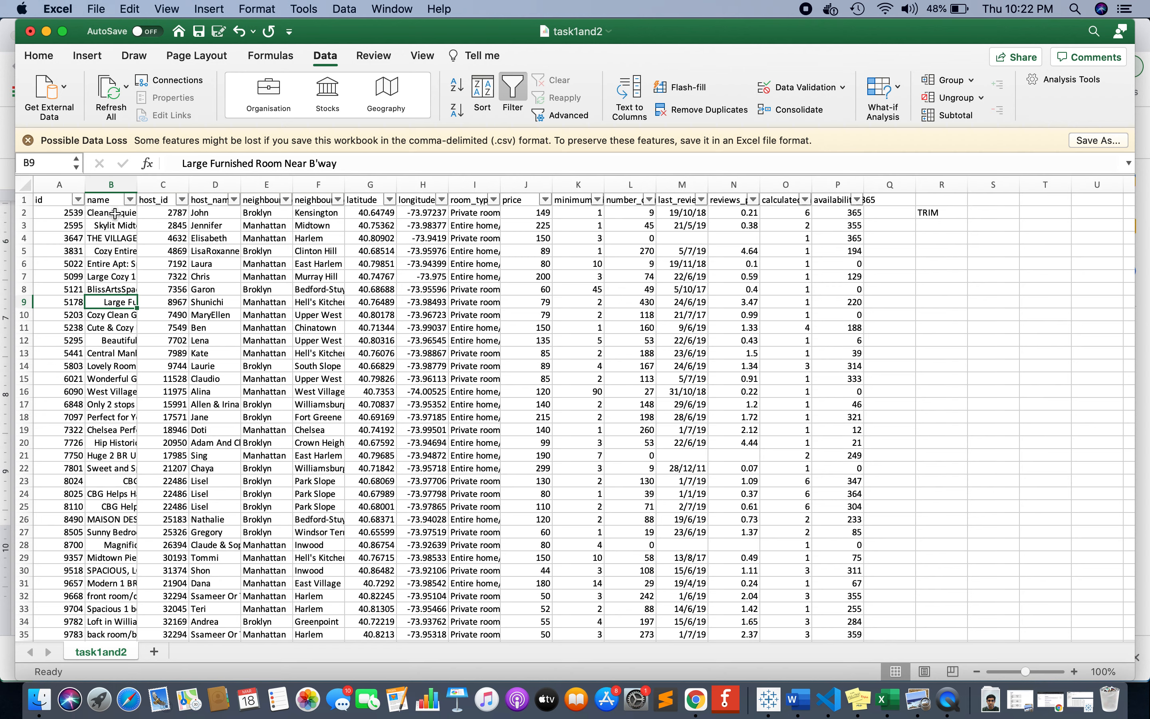
key(Down)
key(Down)
key(Up)
key(Up)
key(Down)
key(Up)
key(Down)
key(Down)
key(Down)
key(Down)
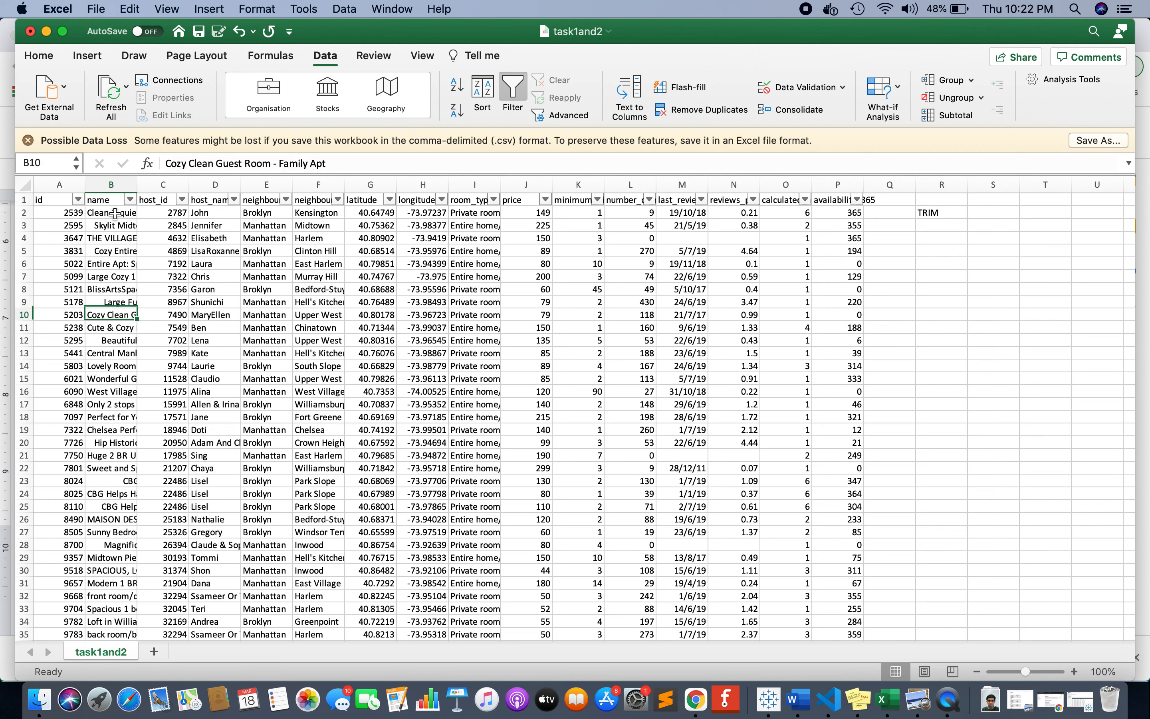
key(Up)
key(Up)
key(Down)
key(Down)
key(Down)
key(Down)
key(Down)
key(Down)
key(Down)
key(Down)
key(Down)
key(Down)
key(Down)
key(Up)
key(Up)
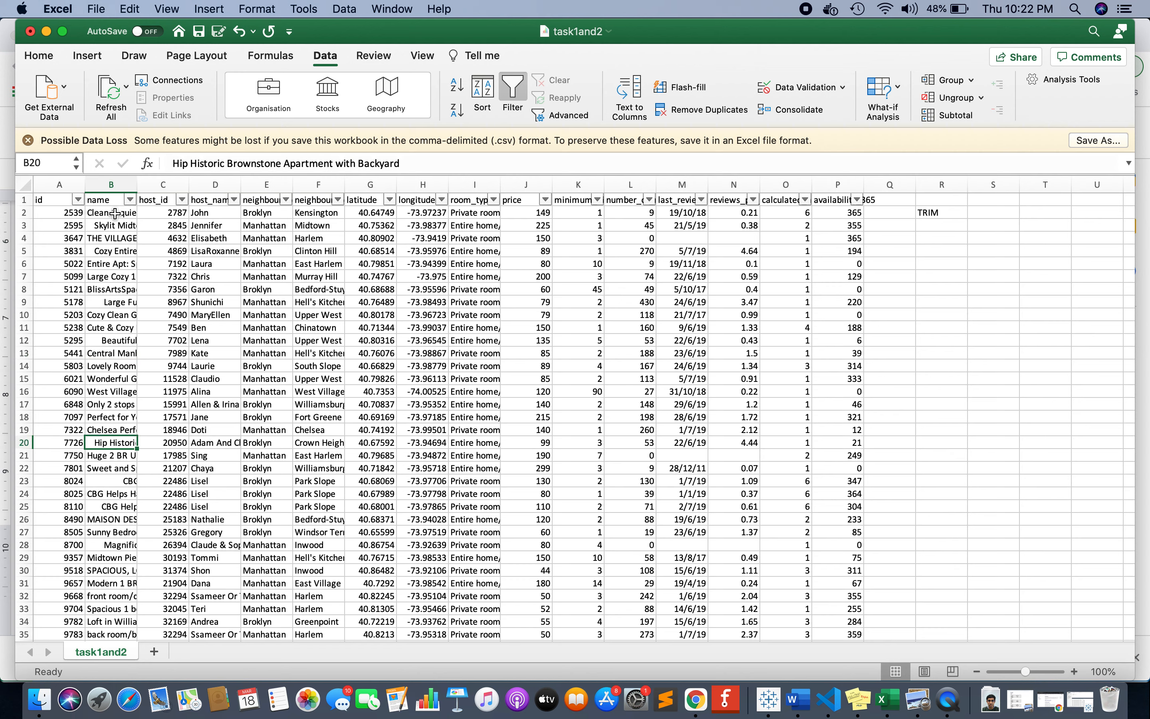
key(Down)
key(Down)
key(Down)
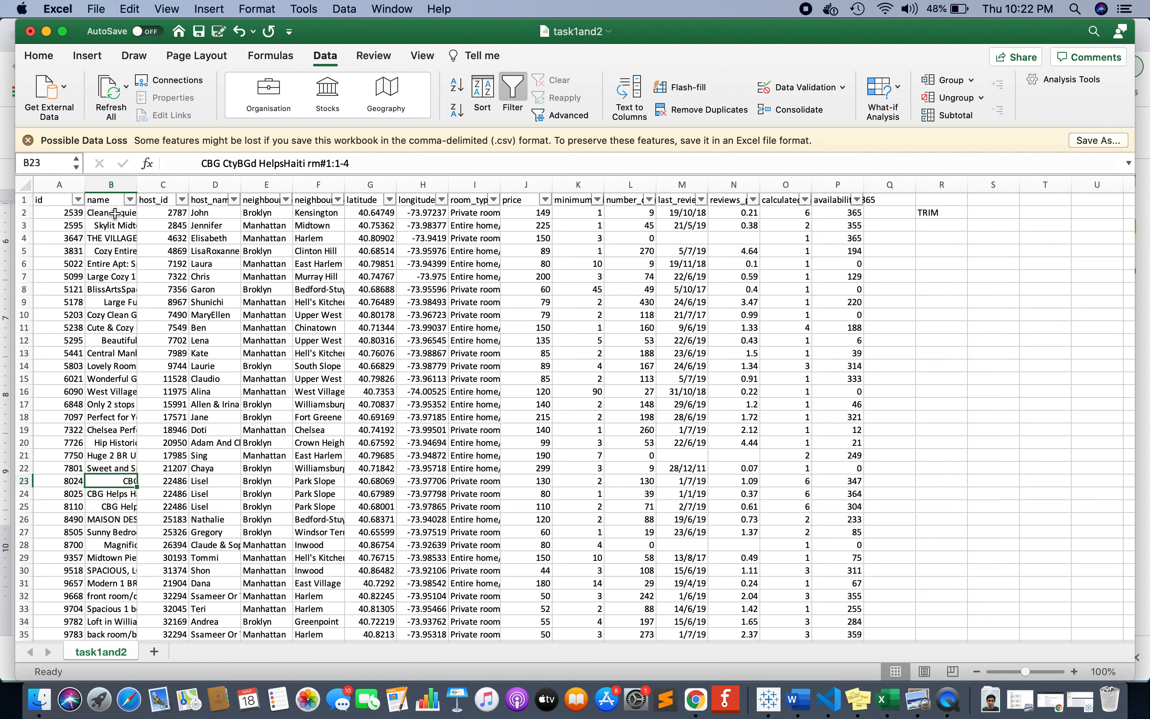
key(Down)
key(Down)
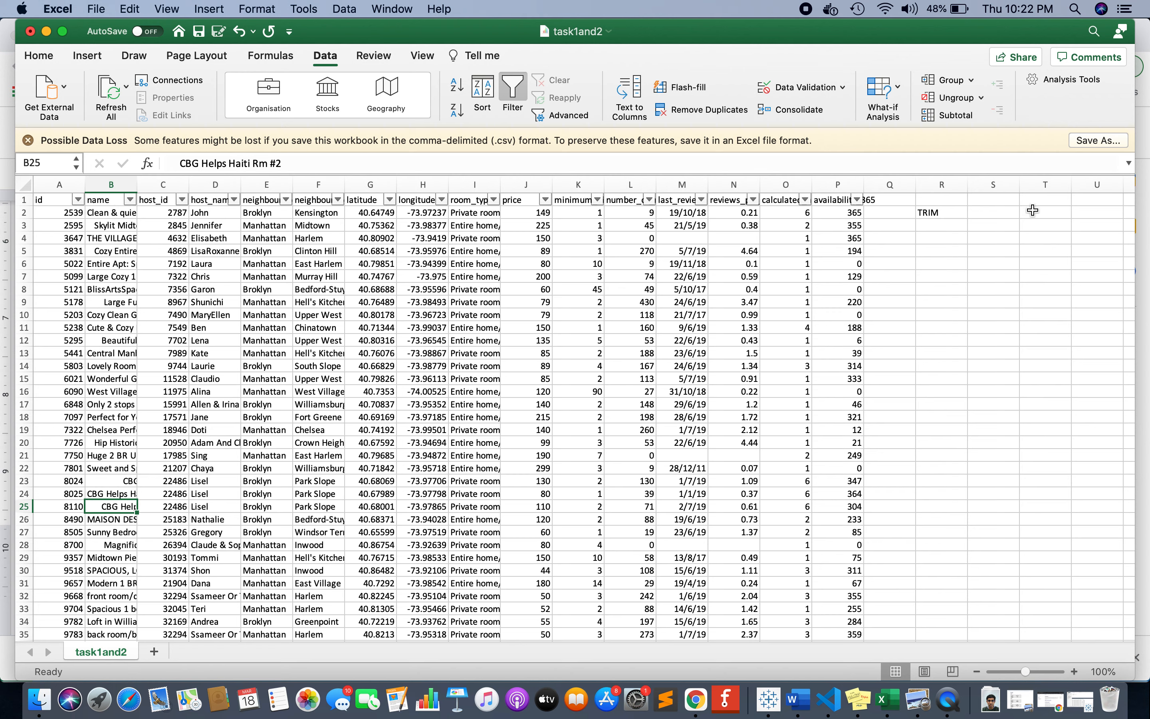
Replace the content of R2 with the formula =TRIM(B2).
click(950, 211)
text(=)
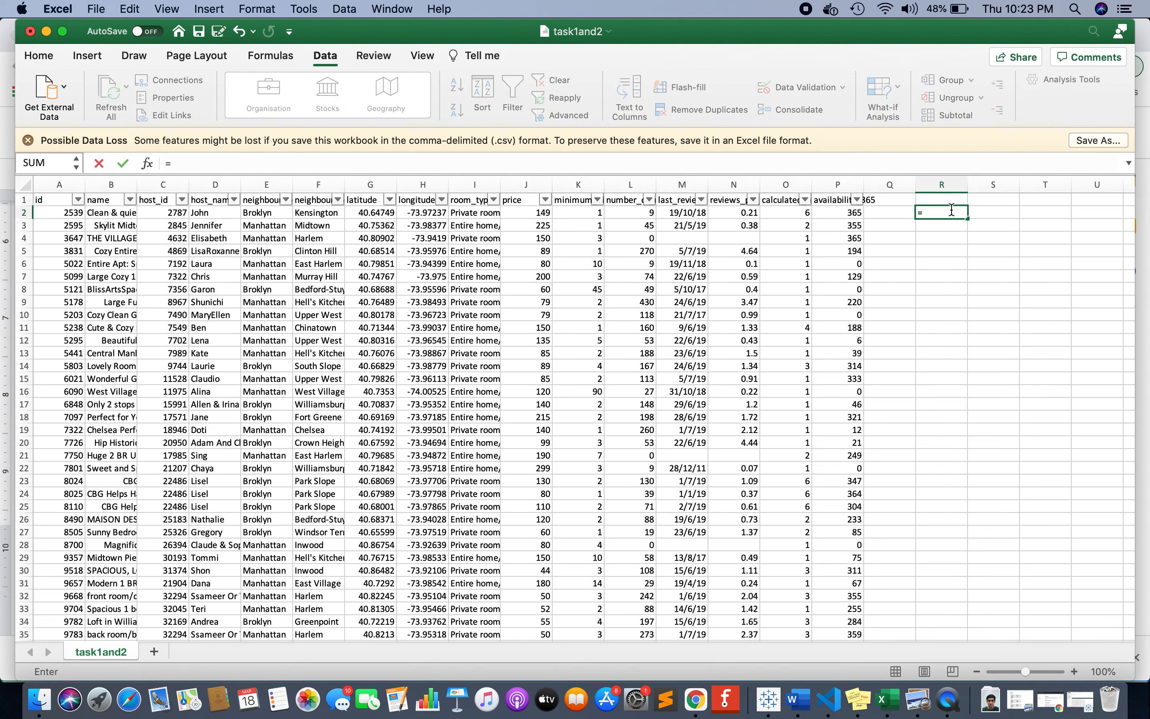
key(BackSpace)
text(=TRIM)
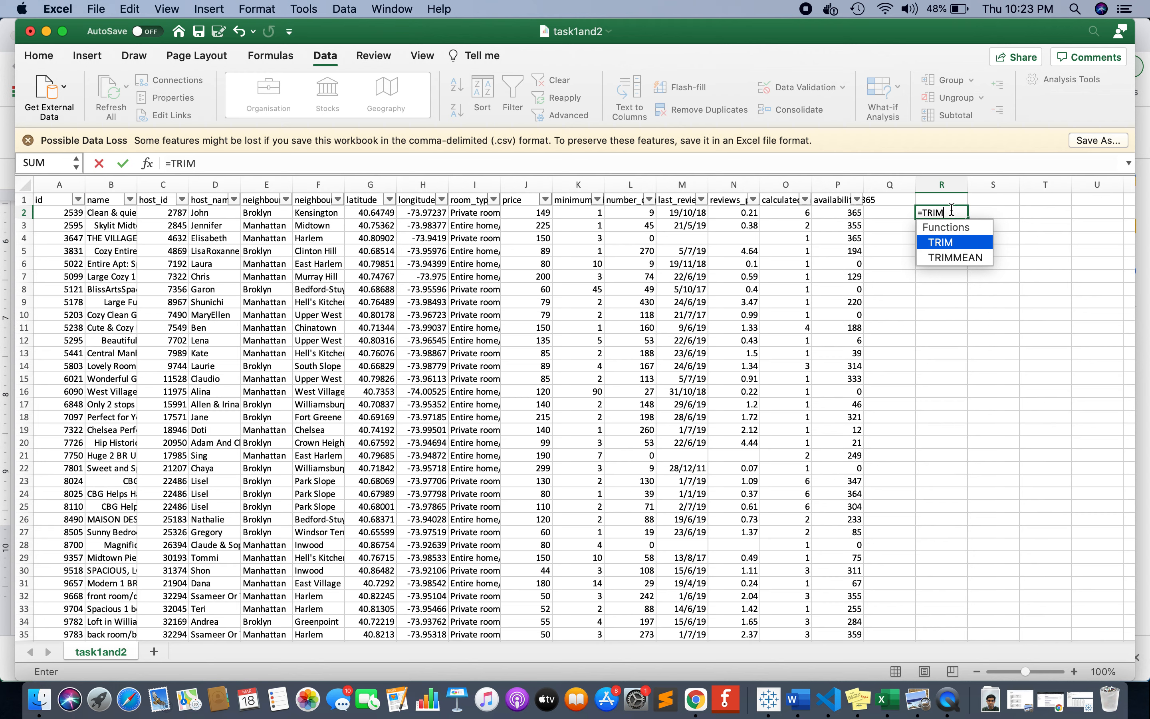
text(()
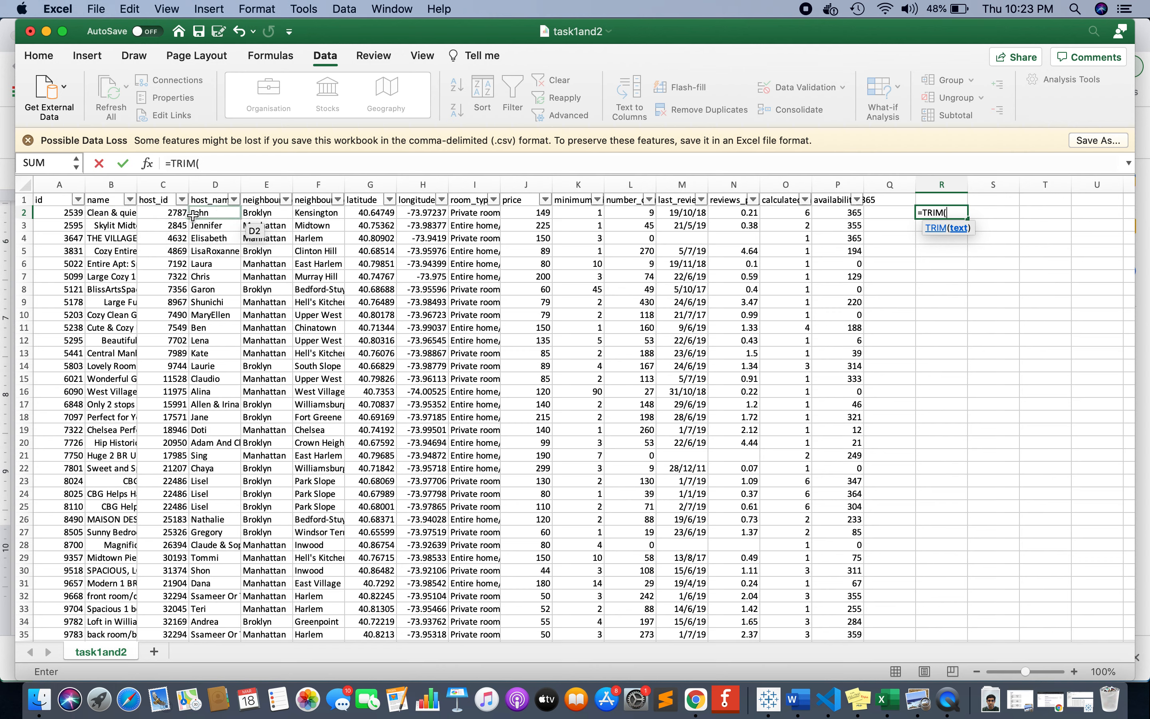
click(111, 212)
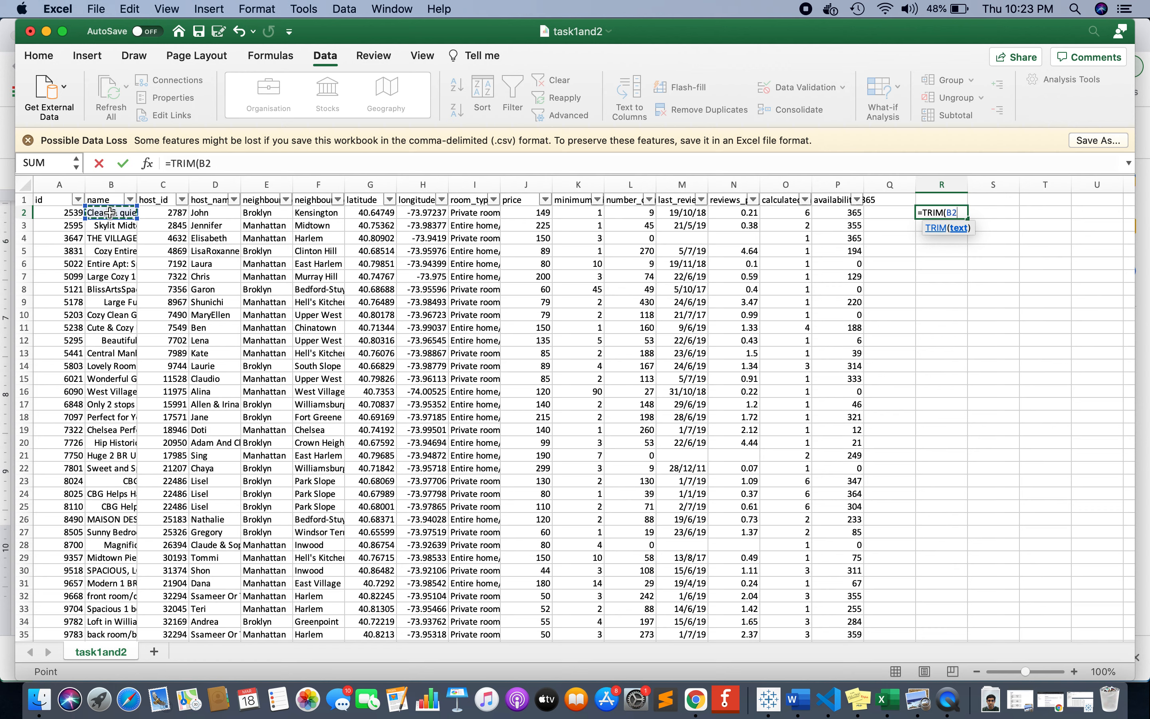
text())
key(Return)
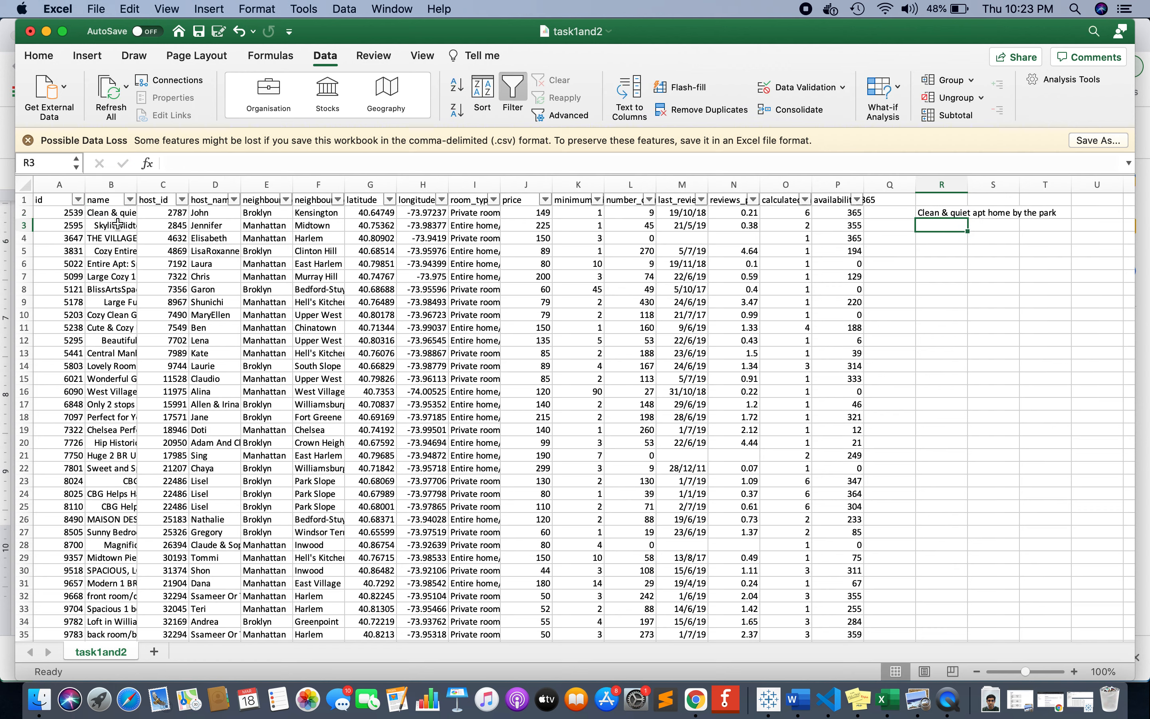
click(106, 214)
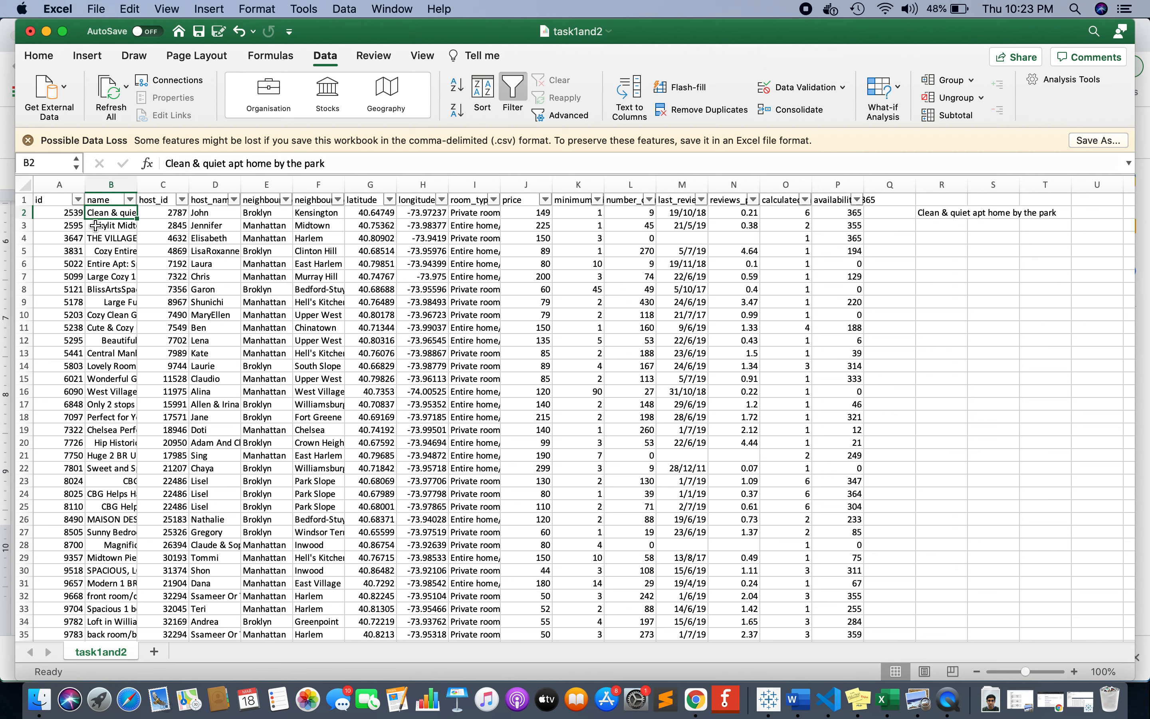
click(102, 225)
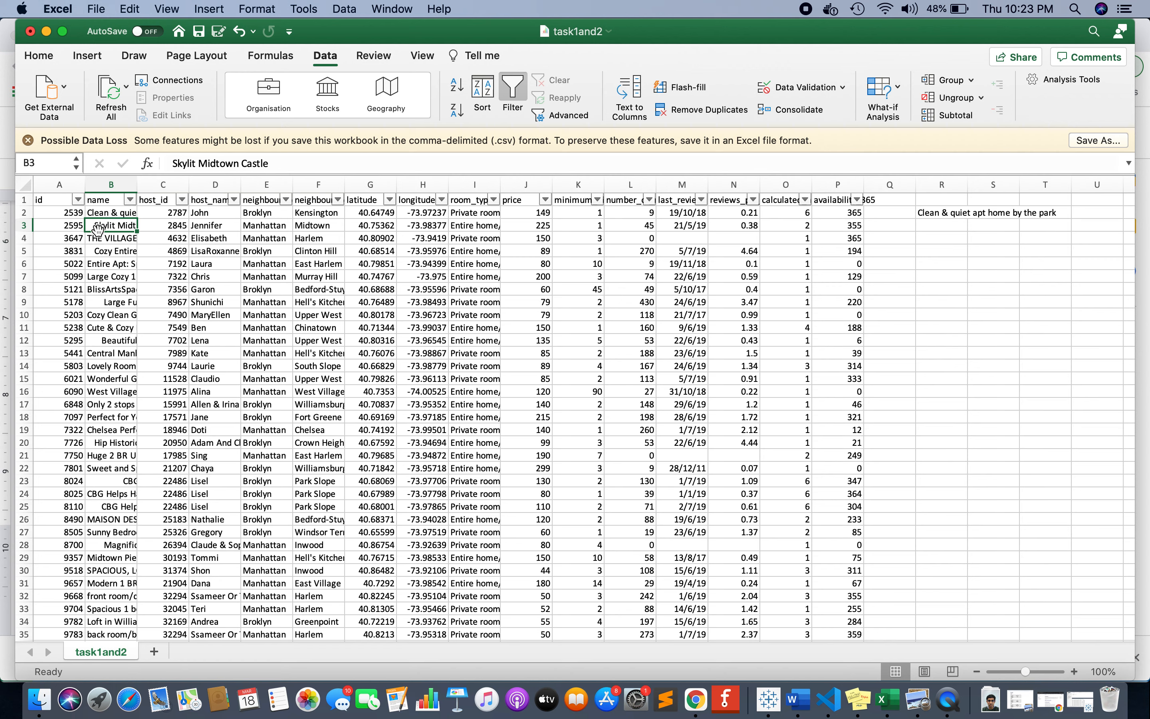
click(943, 225)
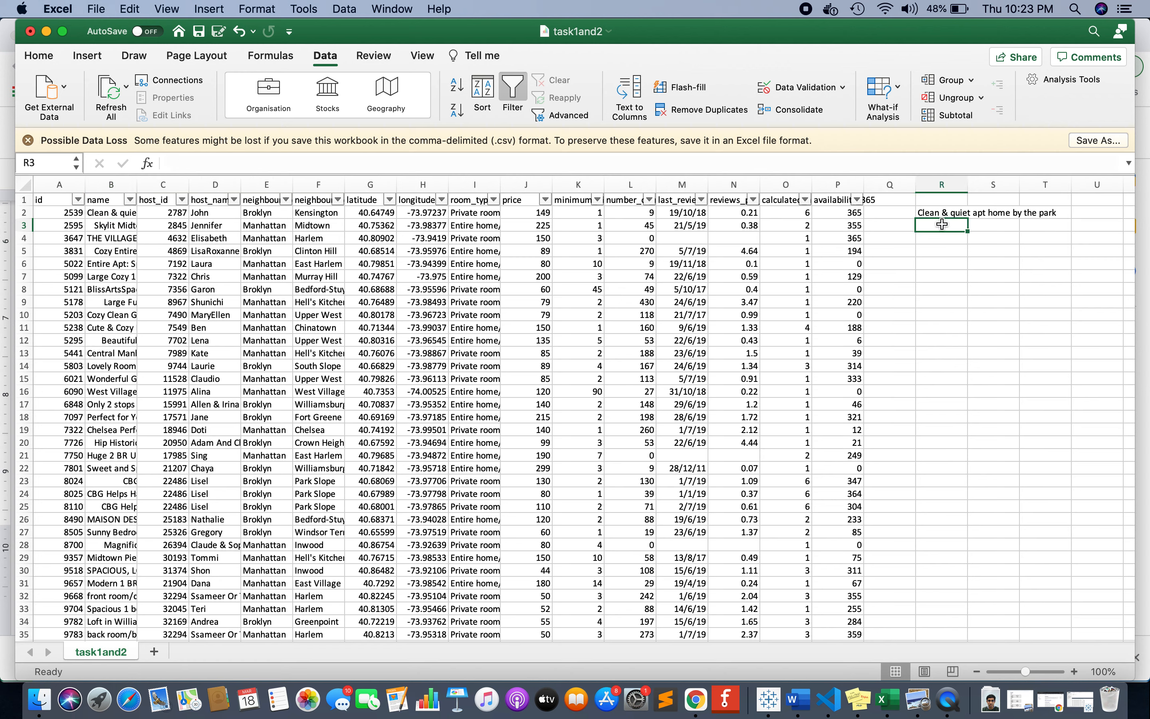
text(=)
key(Escape)
Copy the TRIM formula from R2 into R3, fill it down to R32, and check several original names in column B.
click(940, 214)
key(super+c)
key(Down)
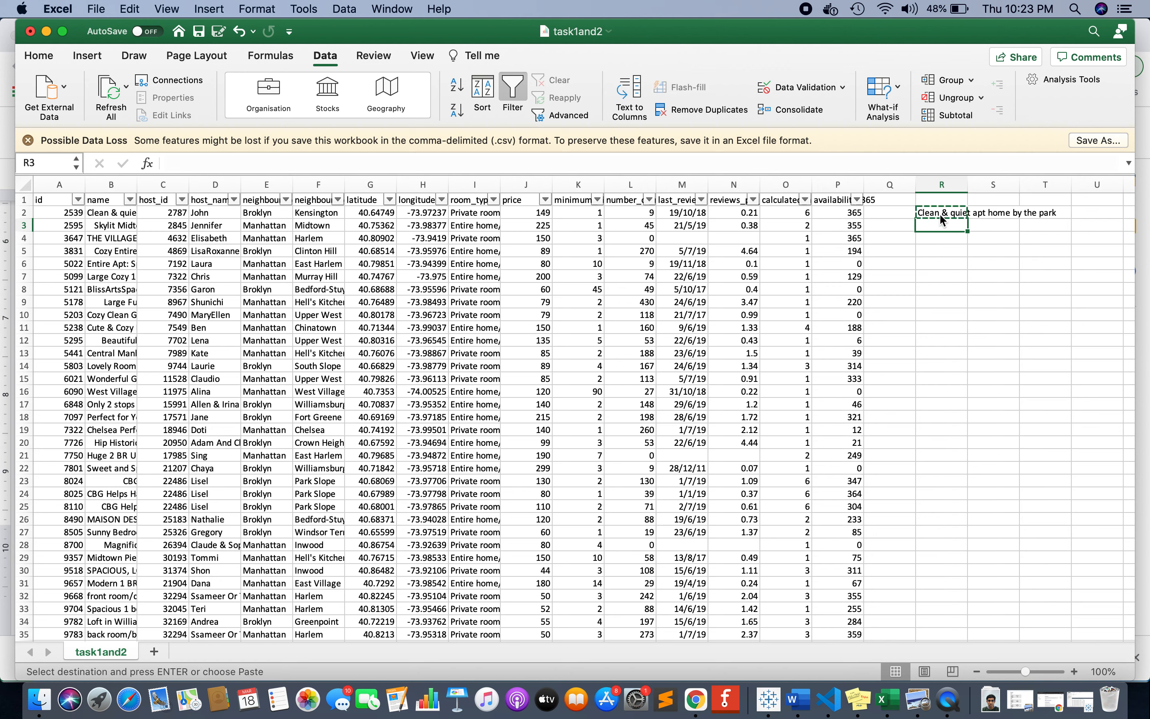
key(super+v)
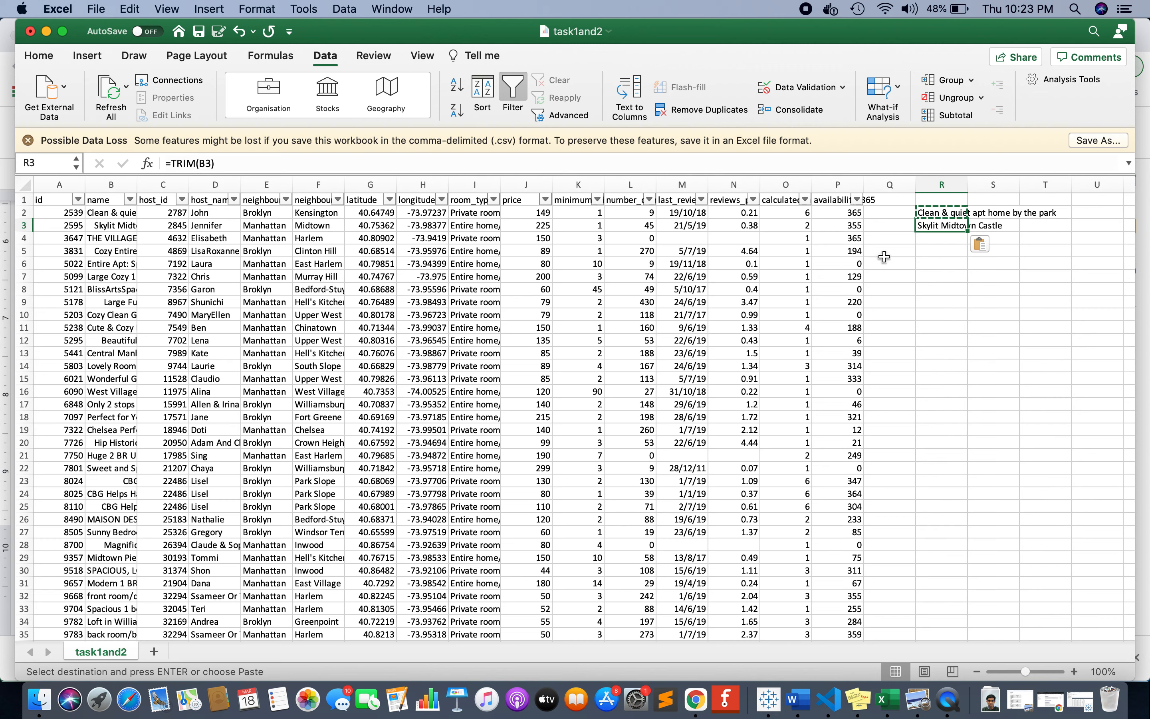
drag(967, 232, 970, 597)
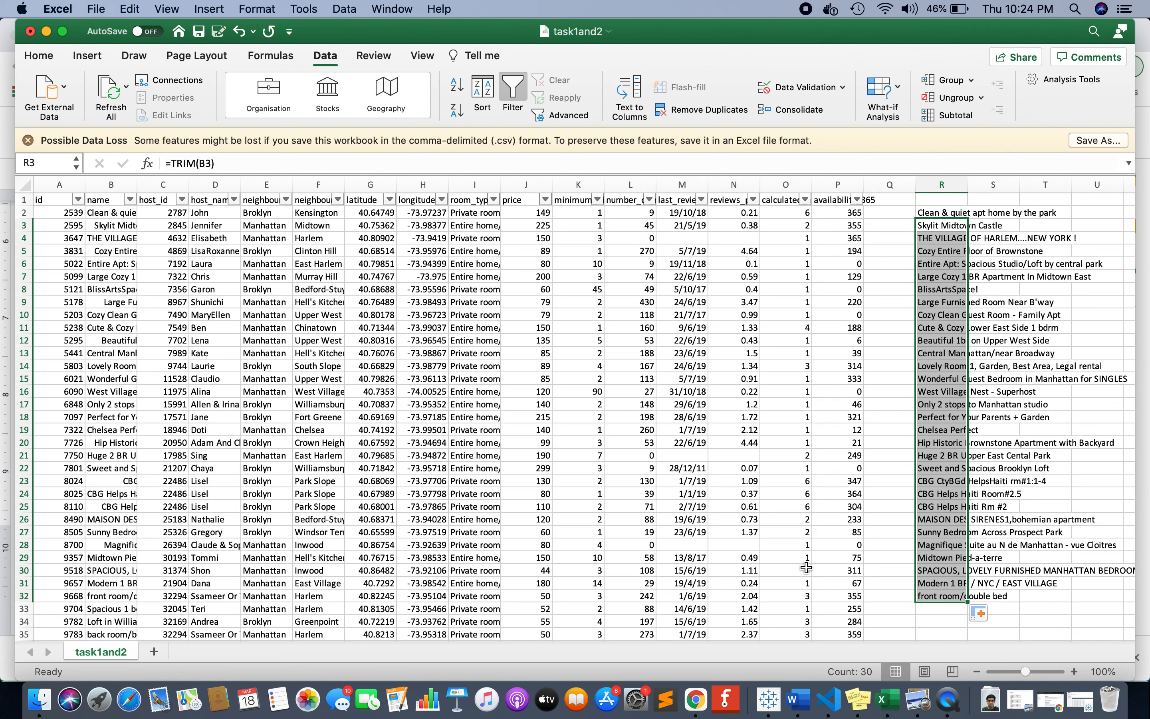
click(101, 304)
click(105, 354)
click(105, 339)
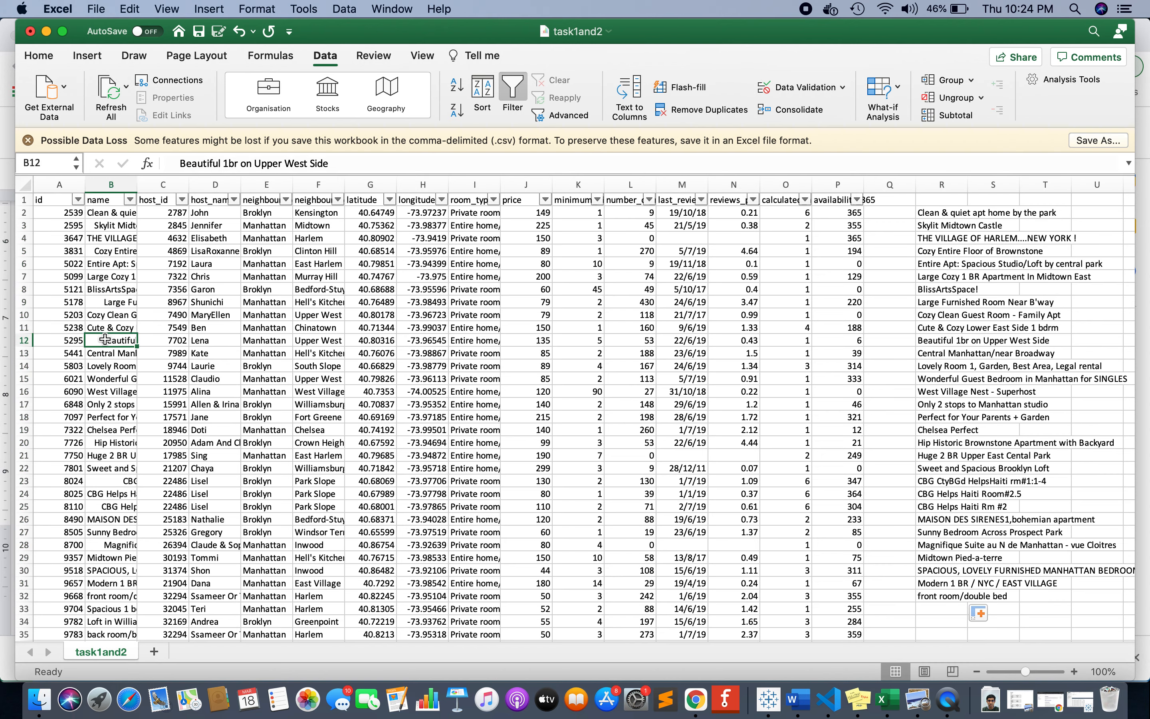
Copy the TRIM formula from R32 and paste it down column R through the last data row, R48896.
scroll(903, 477, down, 5)
click(951, 472)
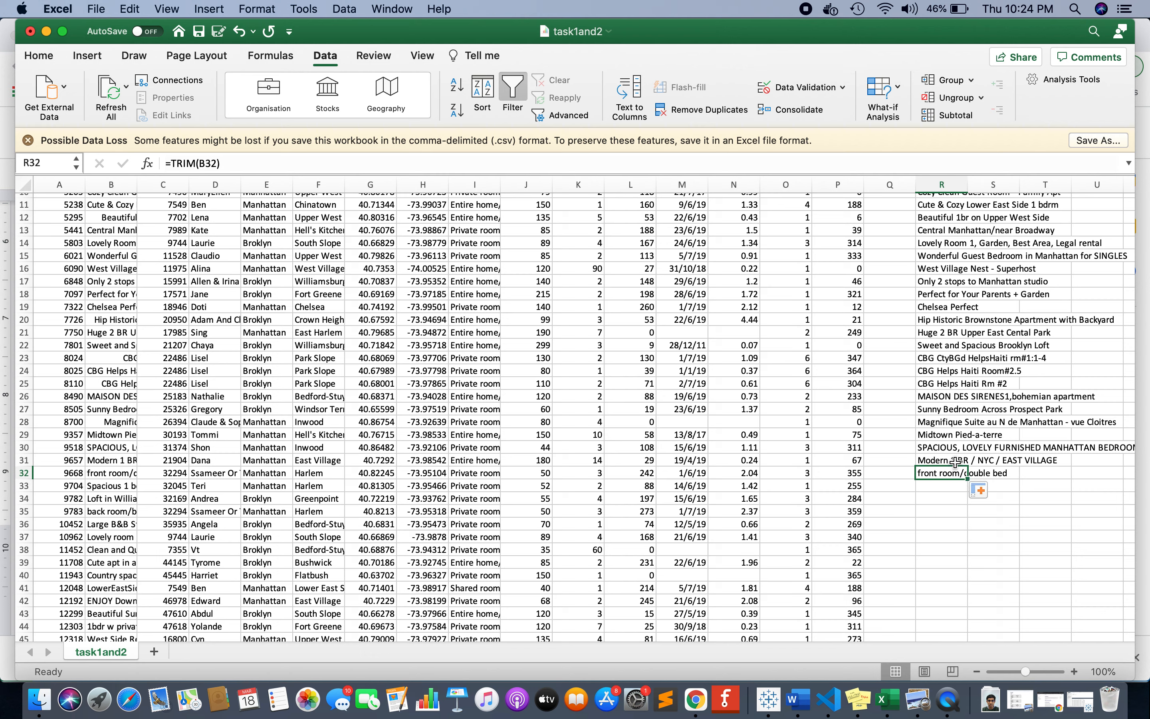
key(super+c)
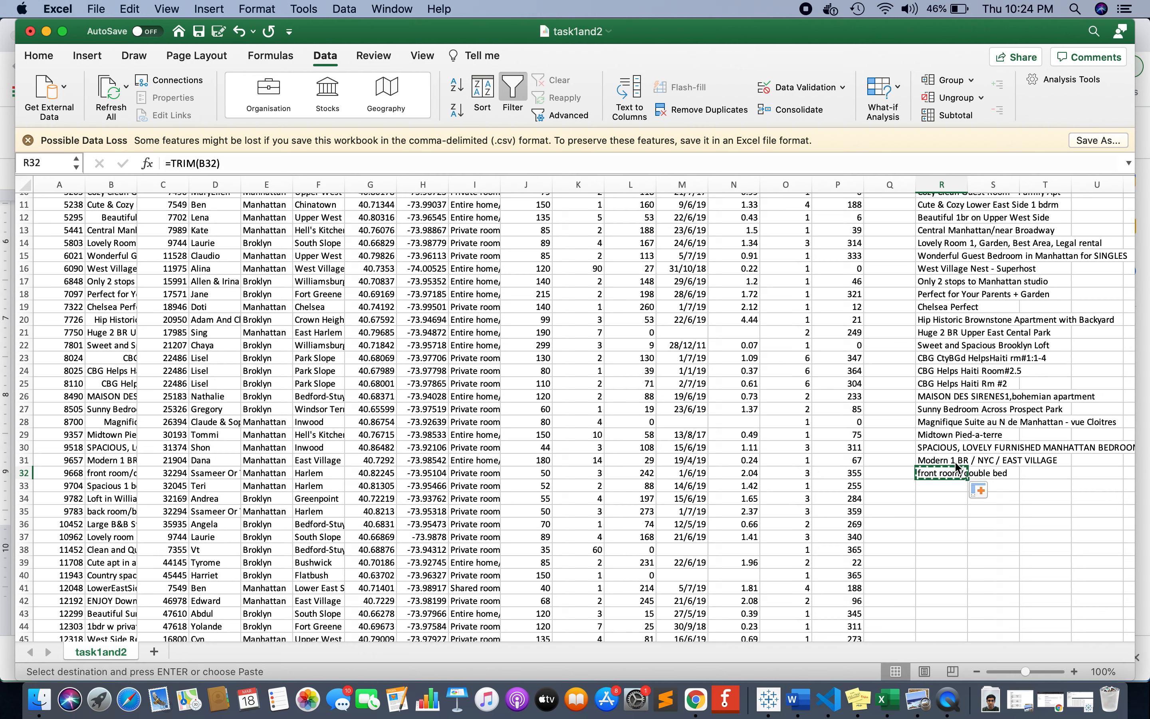
key(Left)
key(Left)
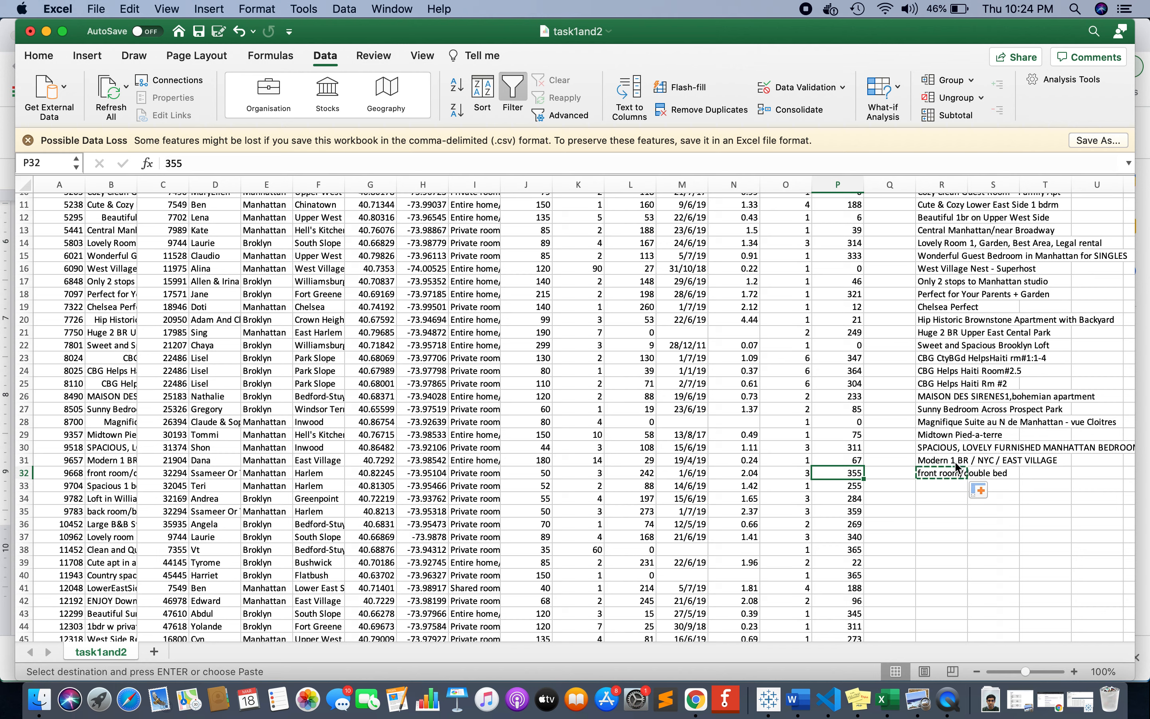
key(super+Down)
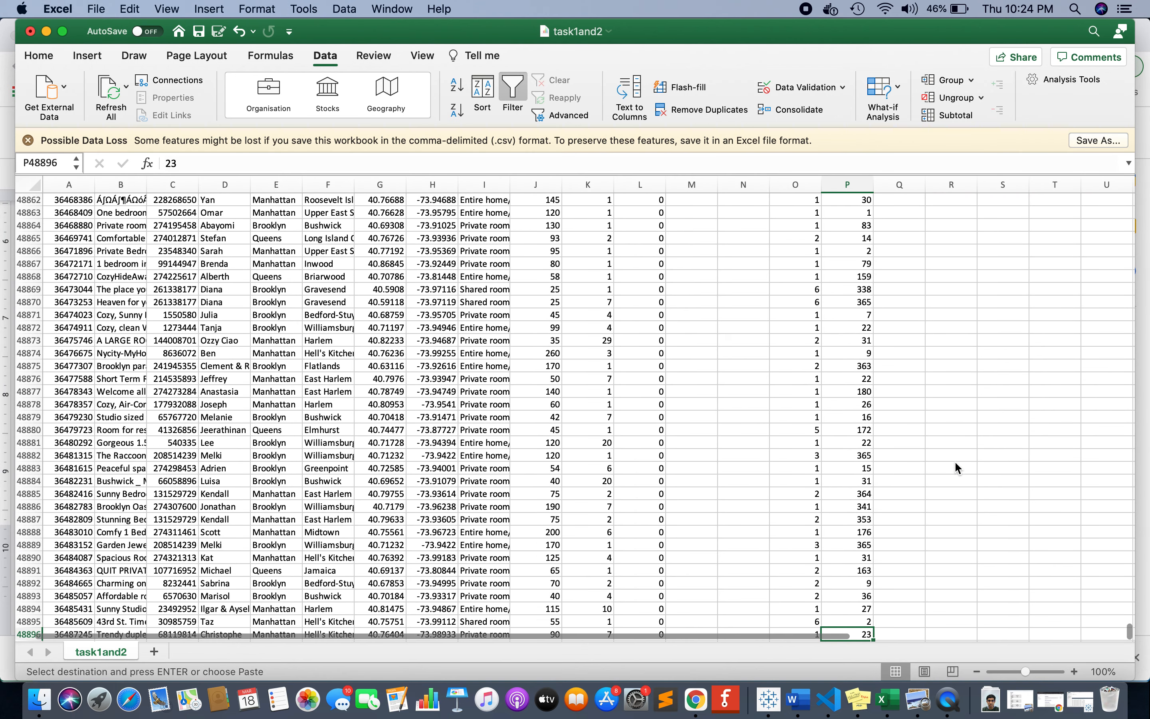
key(Right)
key(Right)
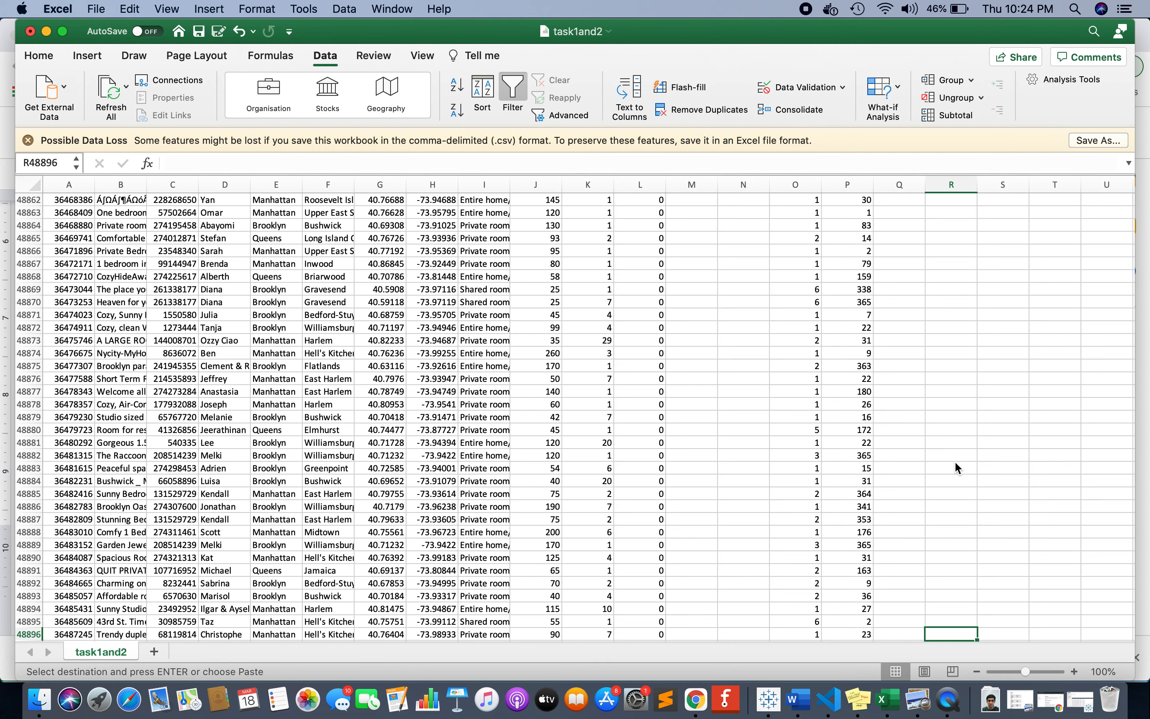
key(super+shift+Up)
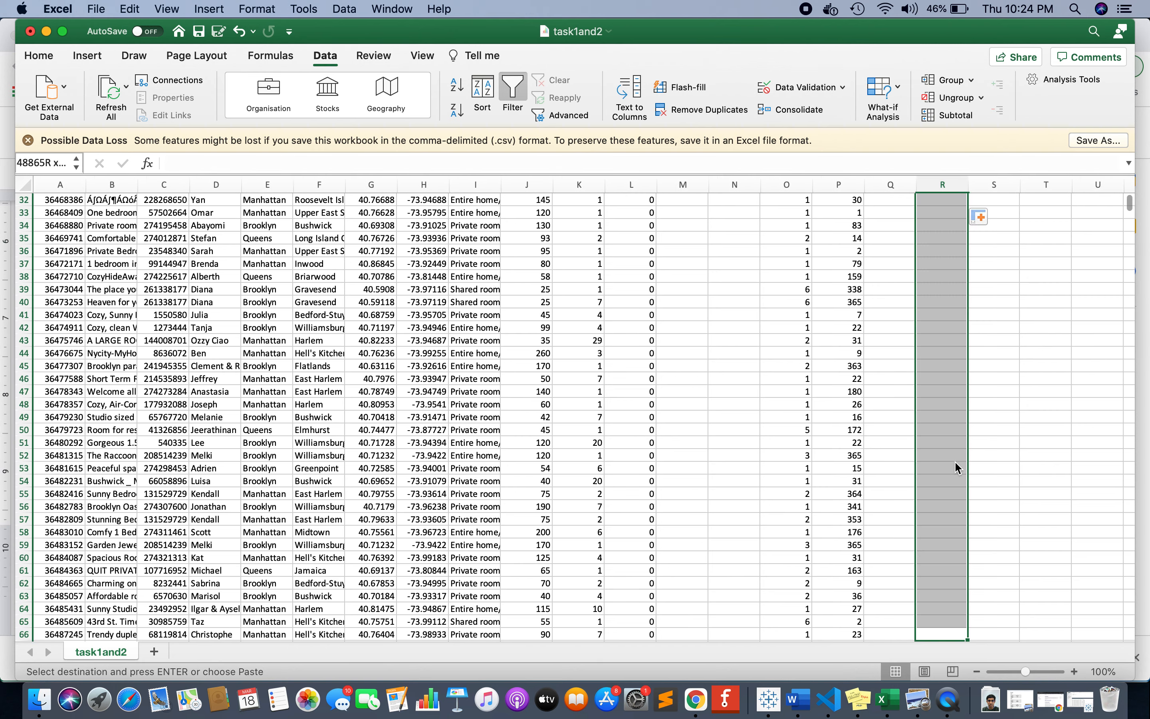
key(super+v)
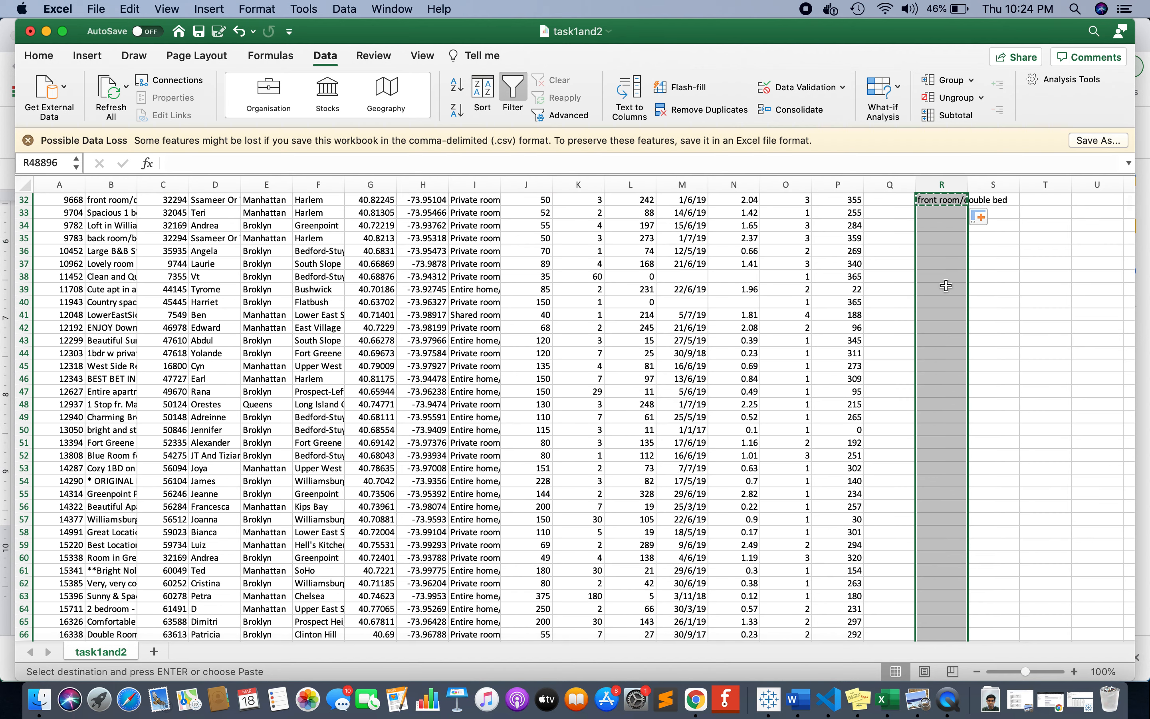
key(super+v)
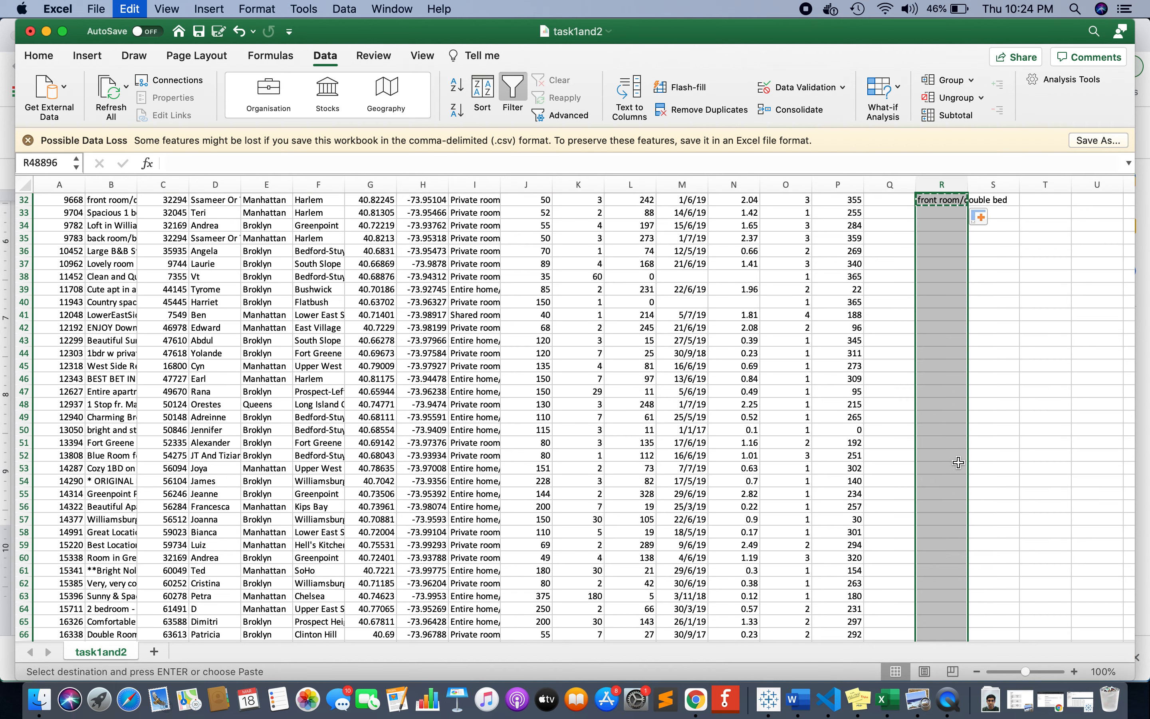
click(951, 420)
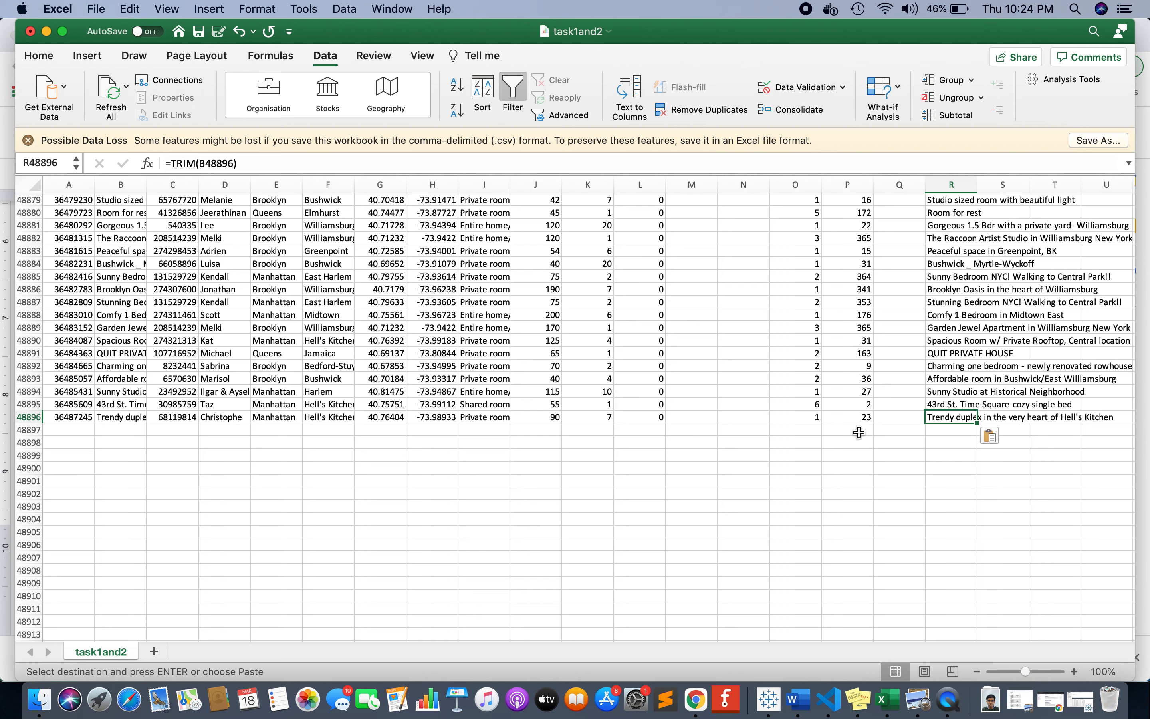
Examine the trimmed names in column R cell by cell from R48896 up to R48840.
key(Up)
key(Up)
key(Up)
key(Up)
key(Up)
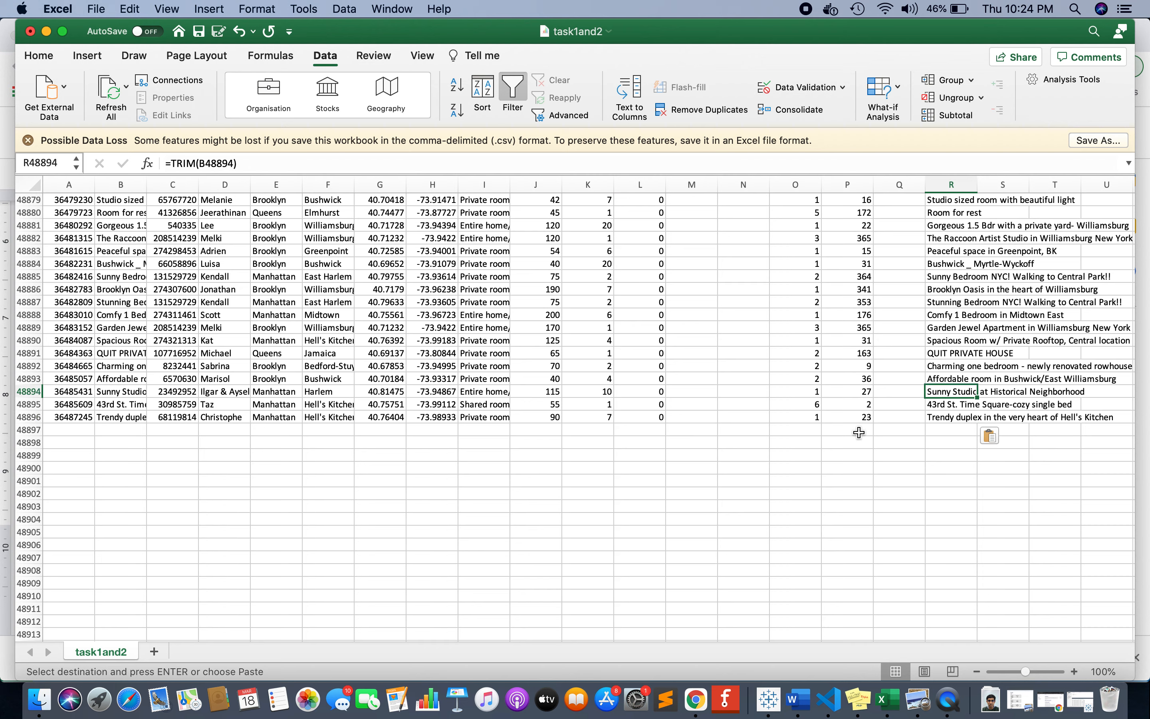
key(Up)
key(Up)
key(Up)
key(Up)
key(Up)
key(Up)
key(Up)
key(Up)
key(Up)
key(Up)
key(Up)
key(Up)
key(Up)
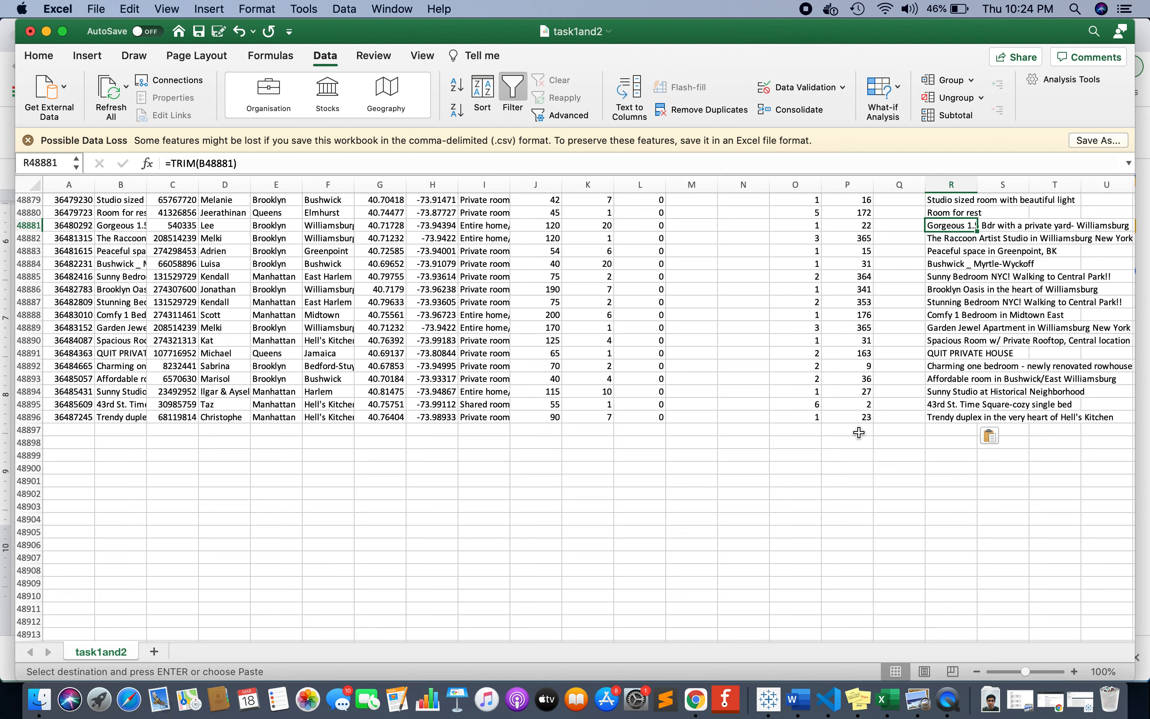
key(Up)
key(Up)
key(Up)
key(Up)
key(Up)
key(Up)
key(Up)
key(Up)
key(Up)
key(Up)
key(Up)
key(Up)
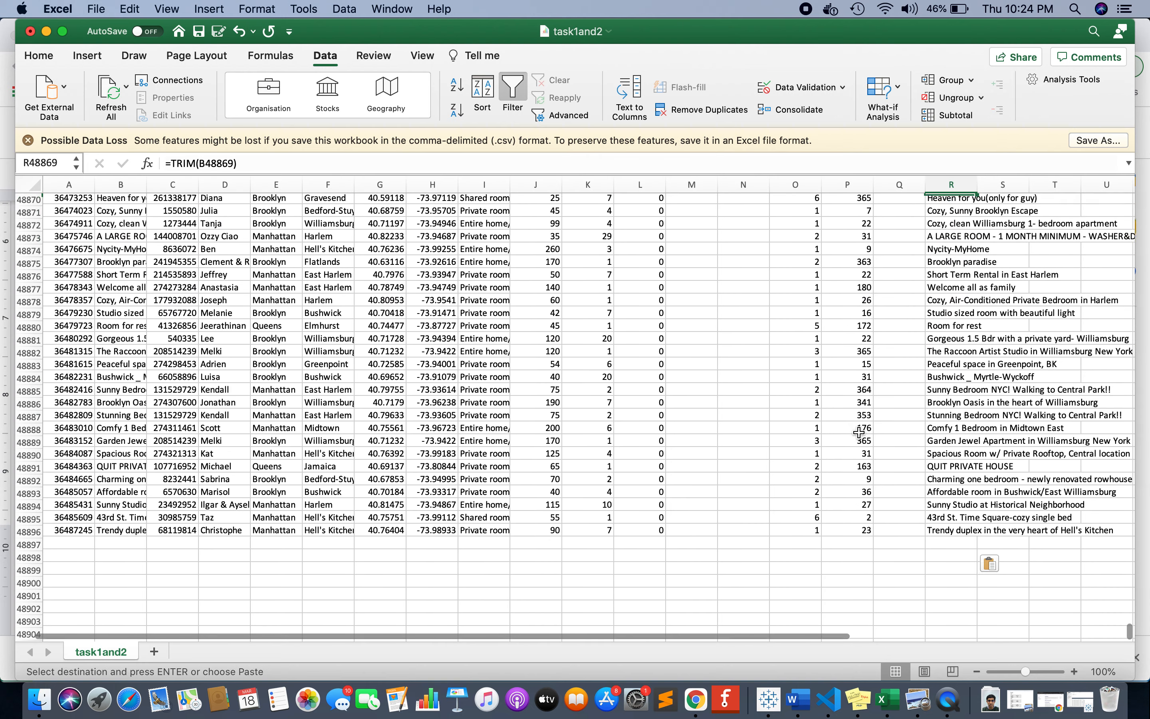
key(Up)
key(Up)
key(Up)
key(Up)
key(Up)
key(Up)
key(Up)
key(Up)
key(Up)
key(Up)
key(Up)
key(Up)
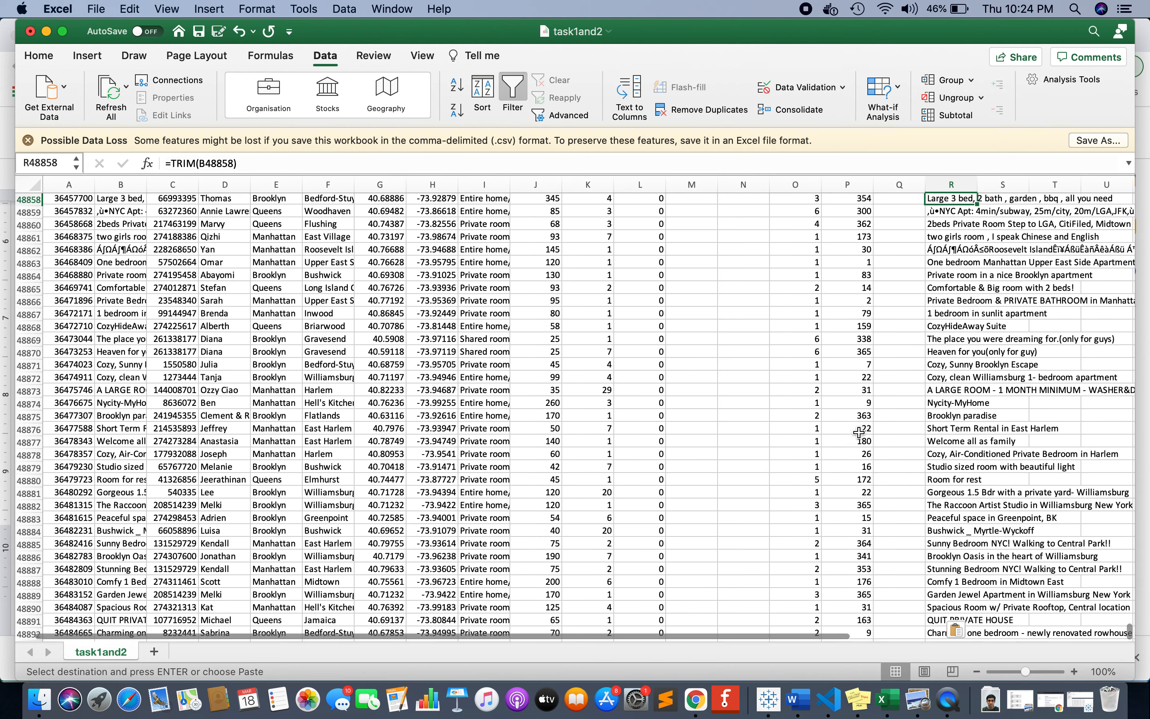
key(Up)
key(Up)
key(Up)
key(Up)
key(Up)
key(Up)
key(Up)
key(Up)
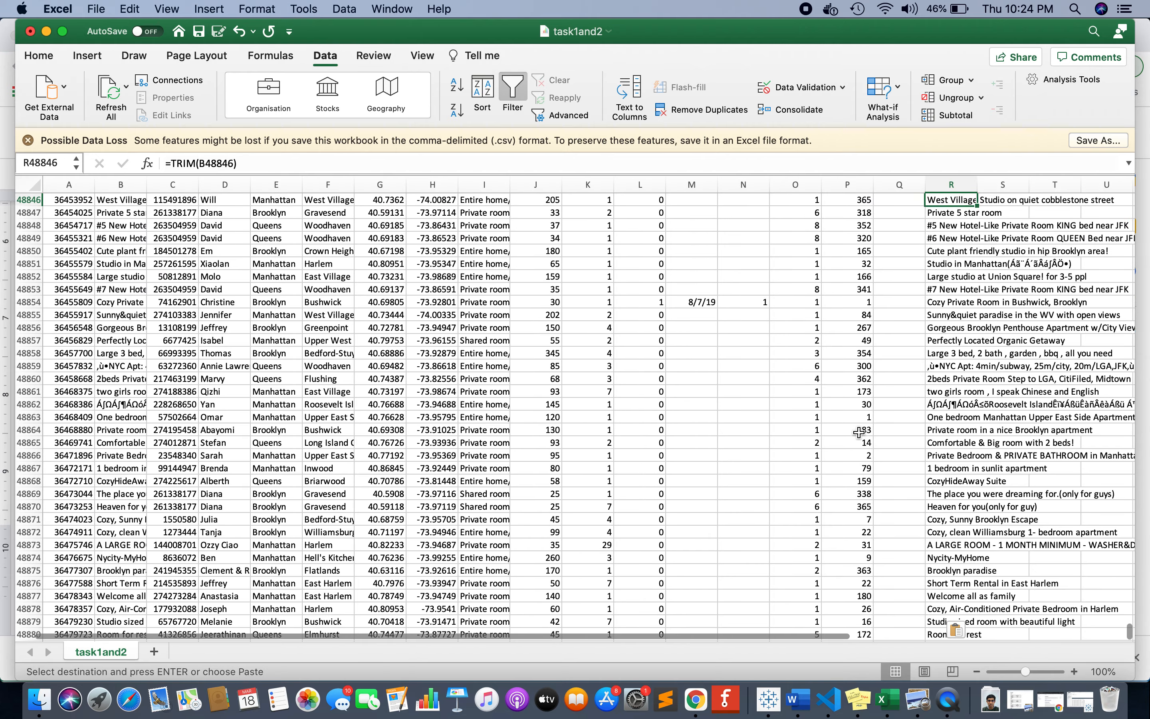
key(Up)
key(Up)
key(Up)
key(Up)
key(Up)
key(Up)
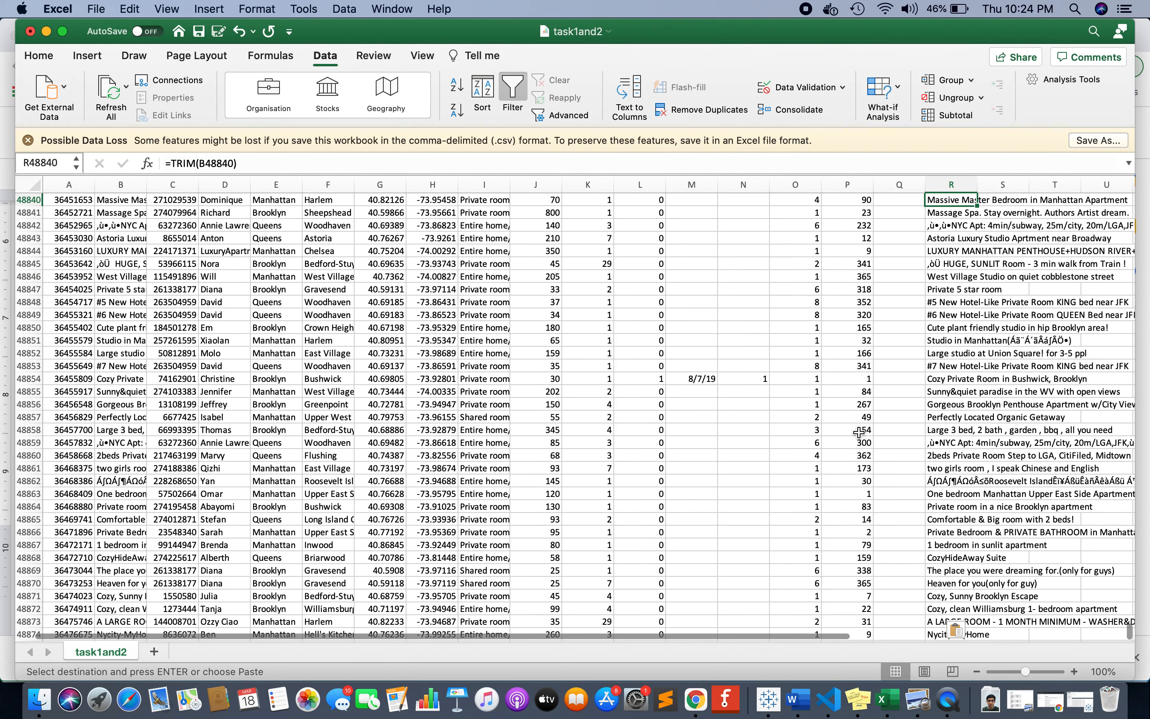
Check the TRIM column at both ends of the data, R2 and R48896, and return to the header row.
key(ctrl+Up)
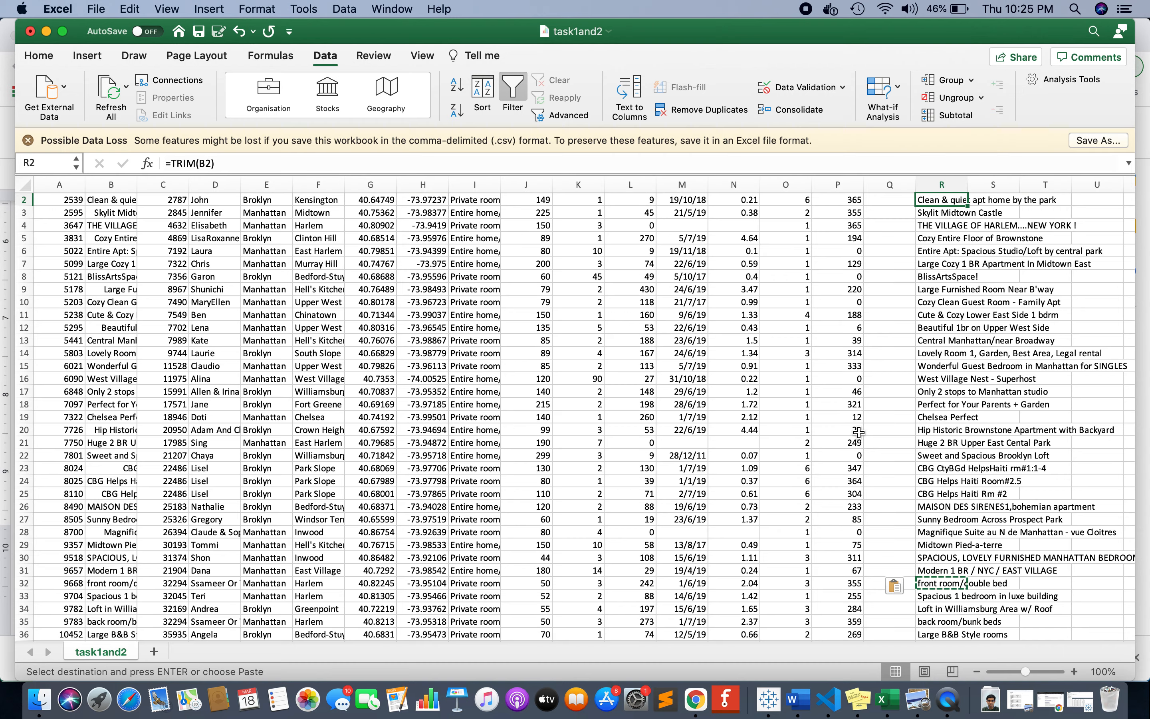
scroll(858, 432, down, 20)
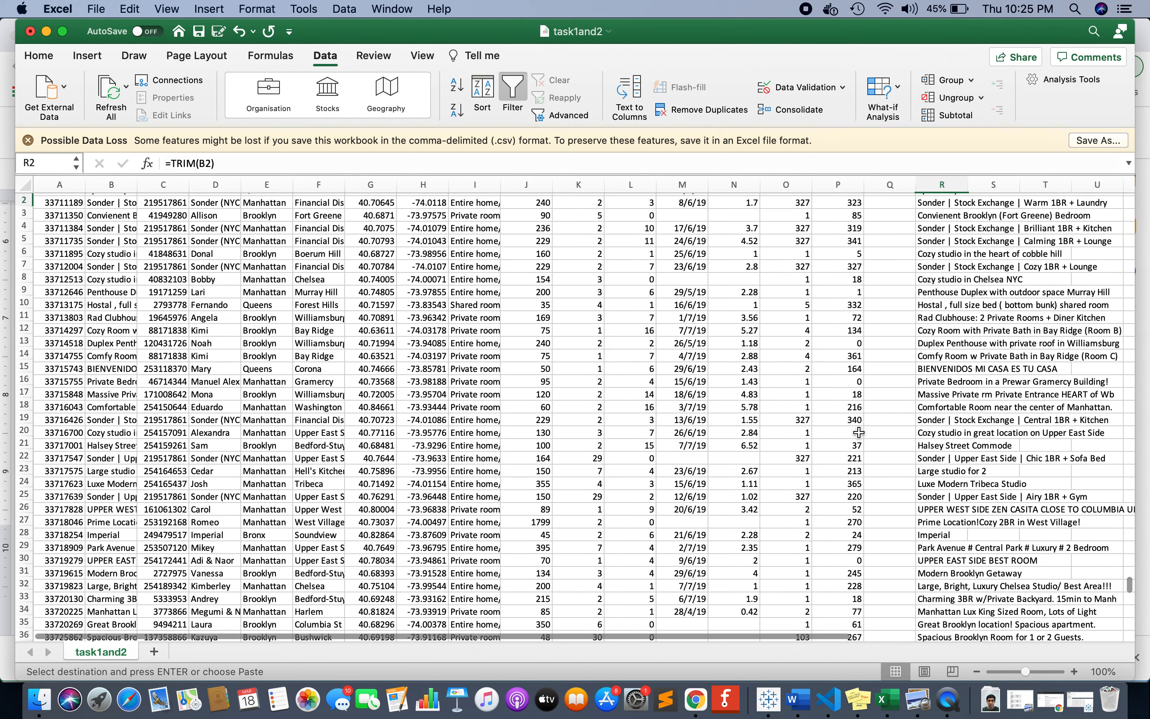
scroll(859, 431, up, 20)
key(super+Down)
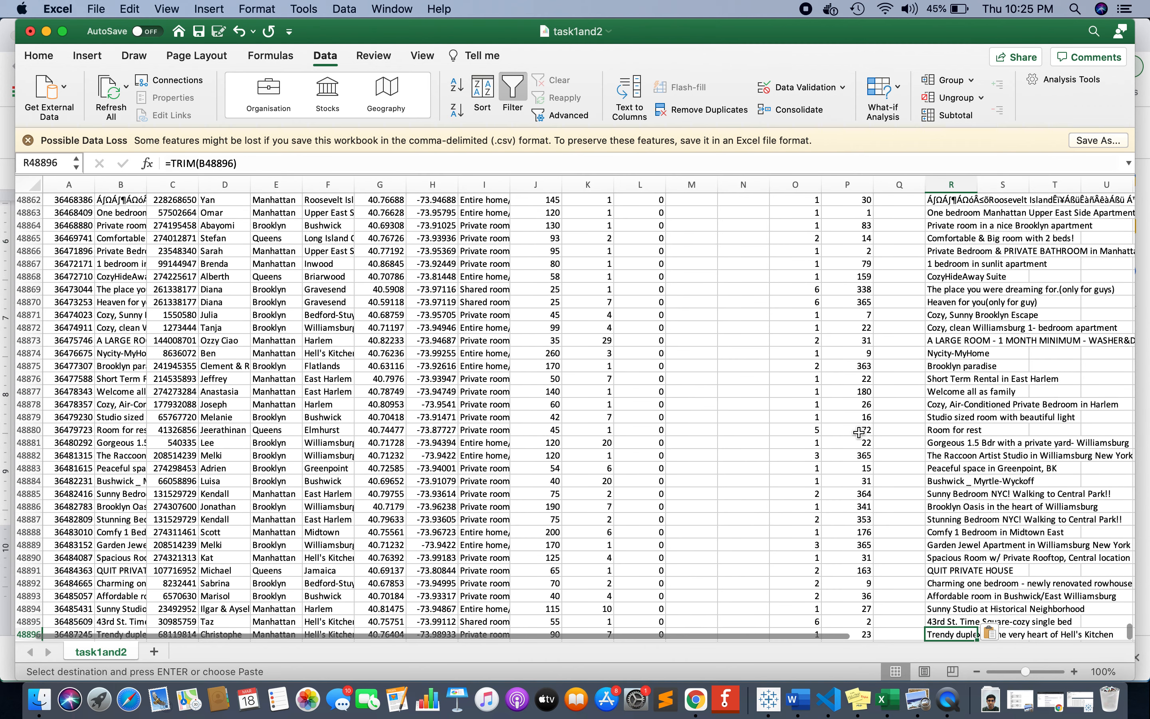
key(super+Up)
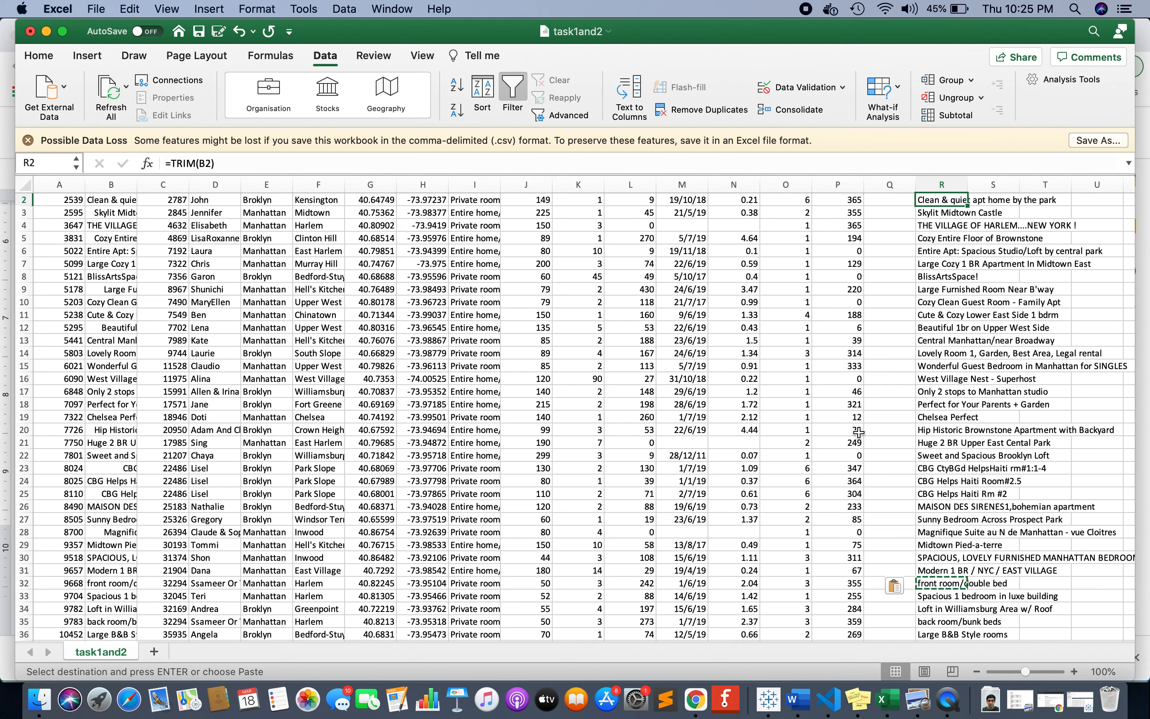
scroll(858, 432, up, 1)
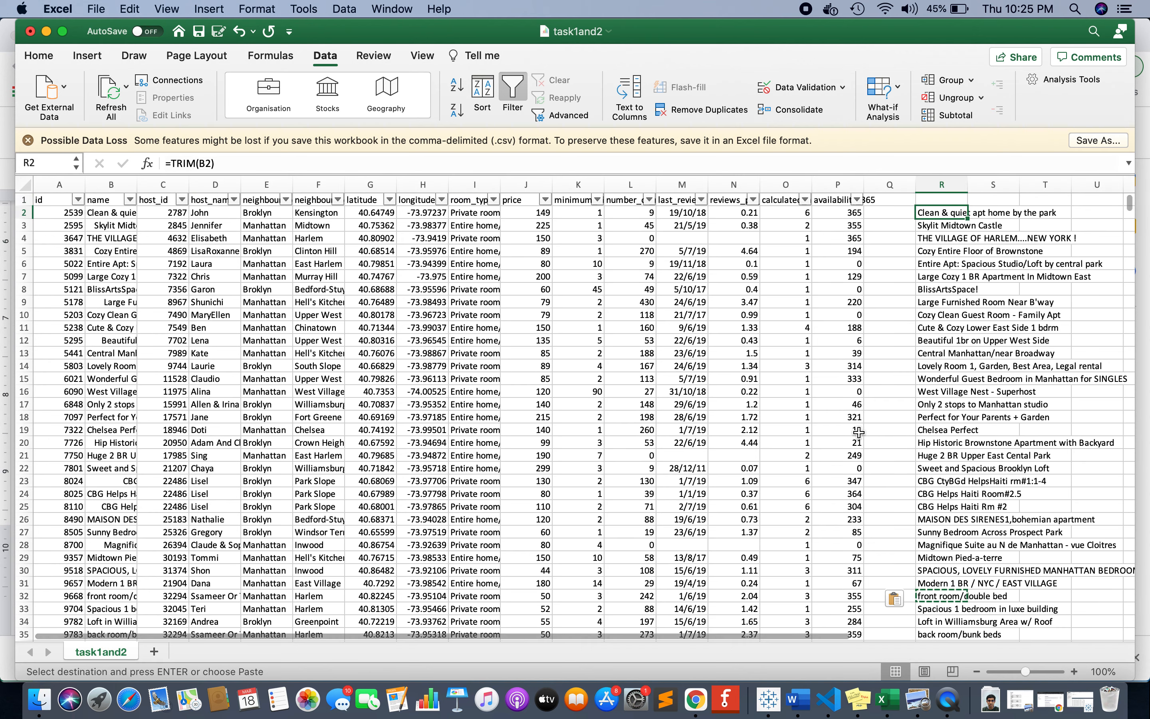